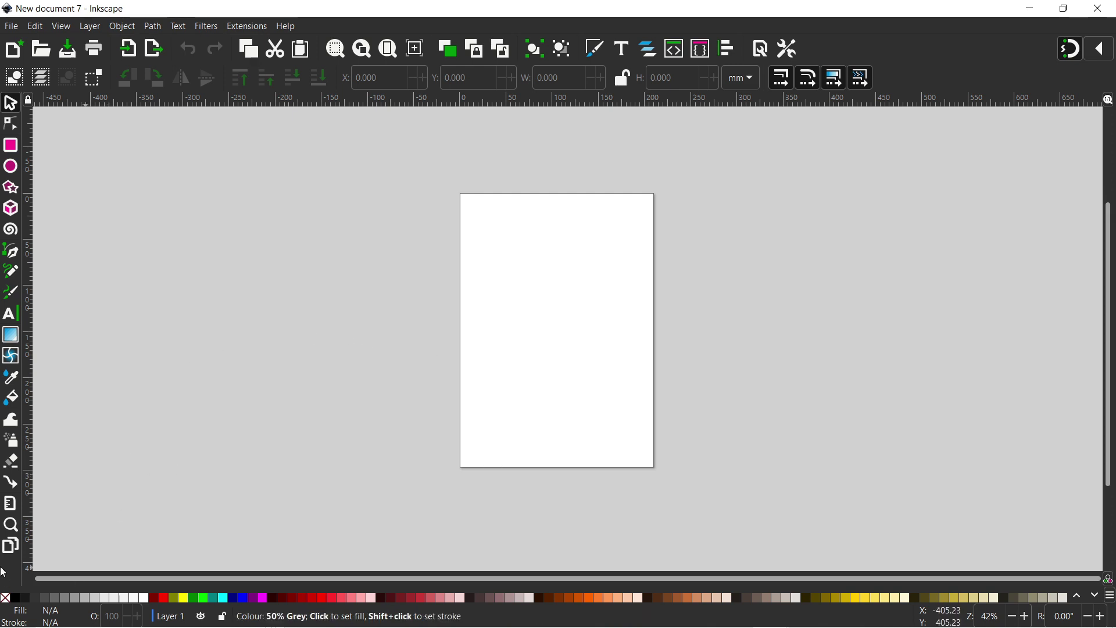
Step: Change the page size from A4 to Arch A, 9 x 12 in, in the Pages toolbar
click(11, 545)
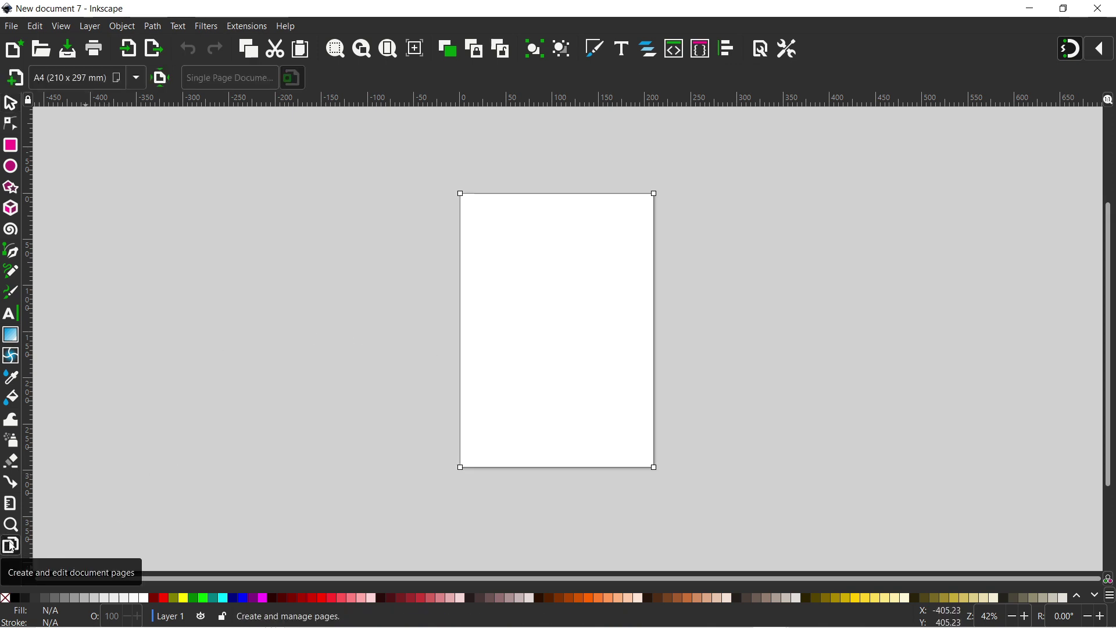
click(79, 84)
text(9 x 12 )
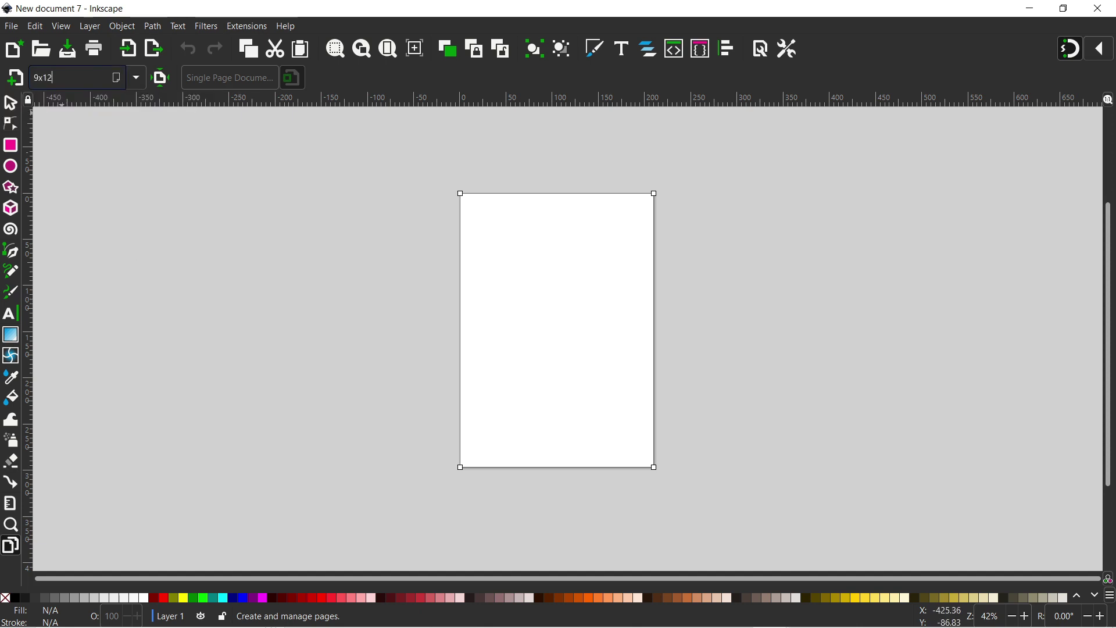
text(in)
key(Return)
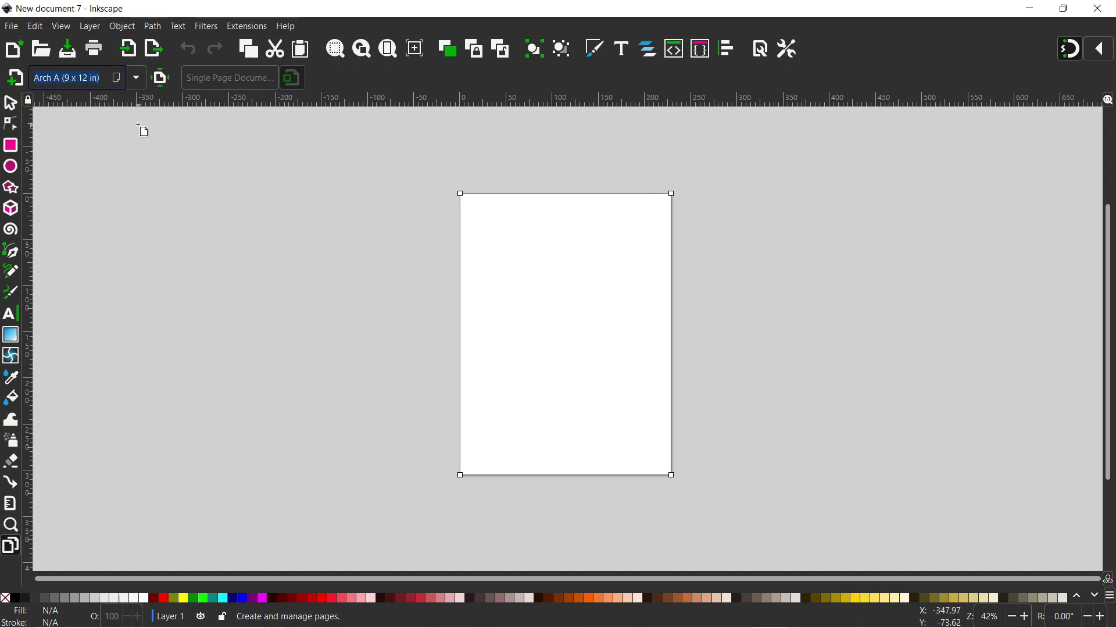
Step: Set Display units to inches in Document Properties, then close the dialog
click(761, 51)
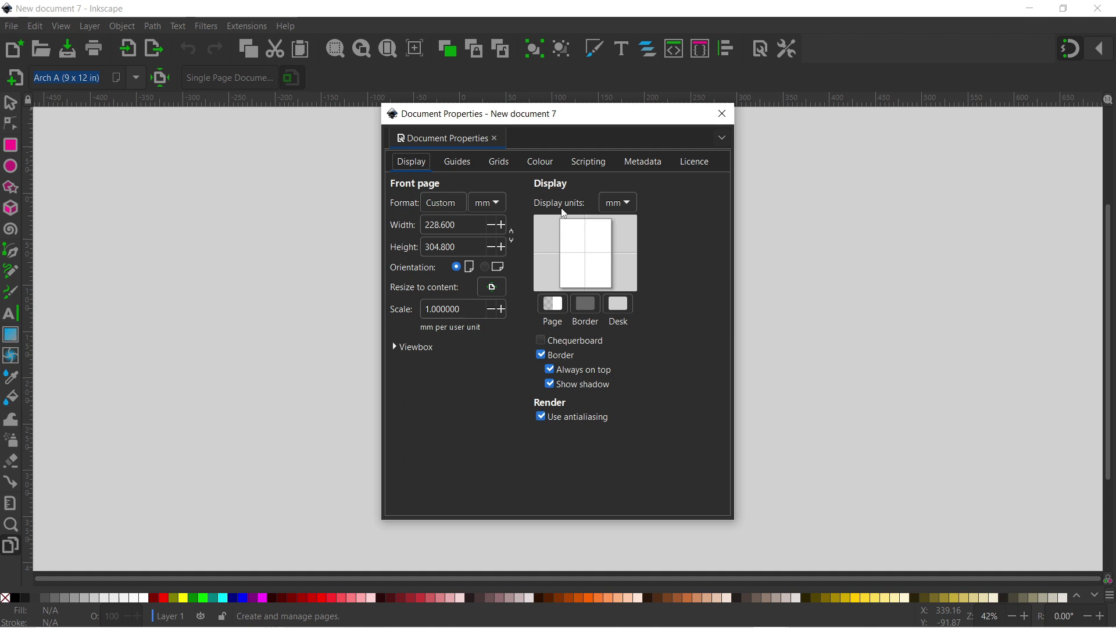
click(629, 207)
click(618, 150)
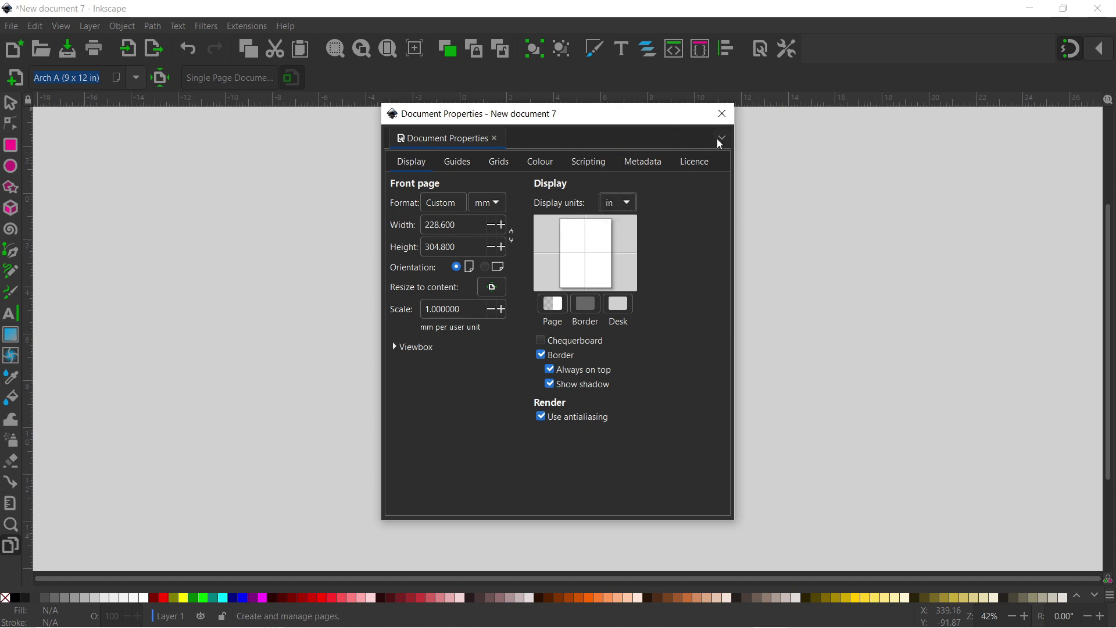
click(723, 114)
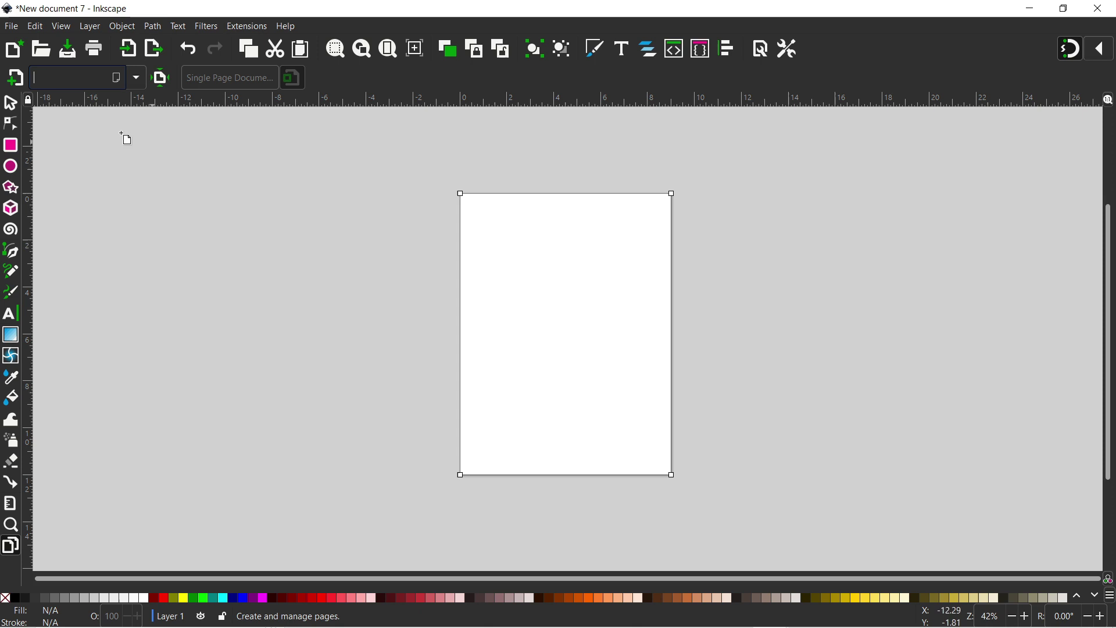
Step: Add three new pages next to the first, making four 9 x 12 in pages
click(16, 78)
click(15, 77)
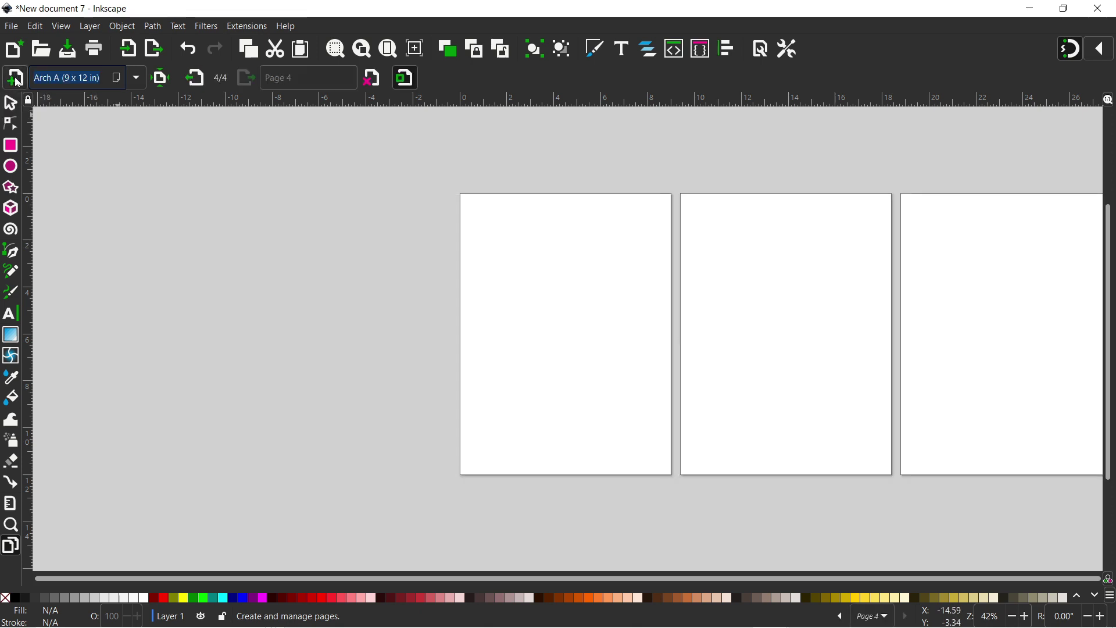
click(16, 78)
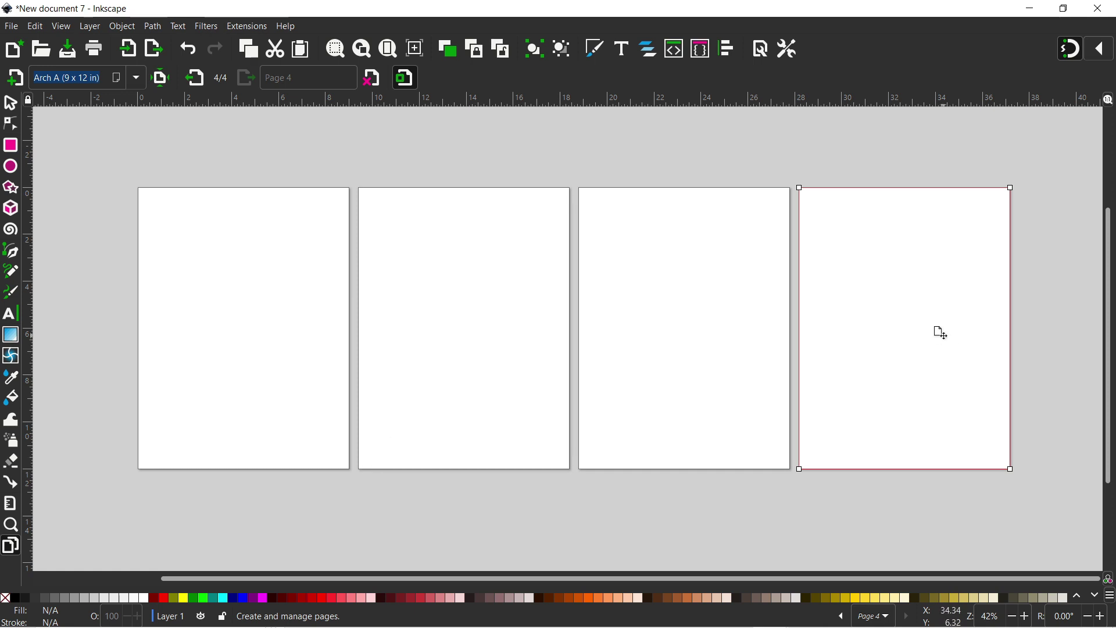
click(1102, 51)
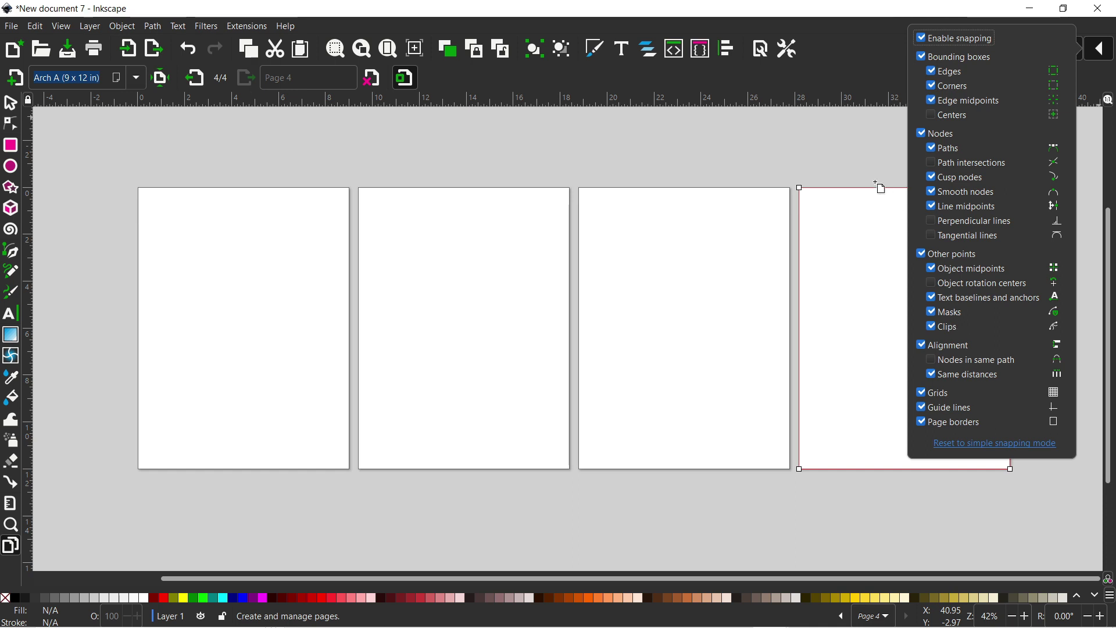
click(884, 112)
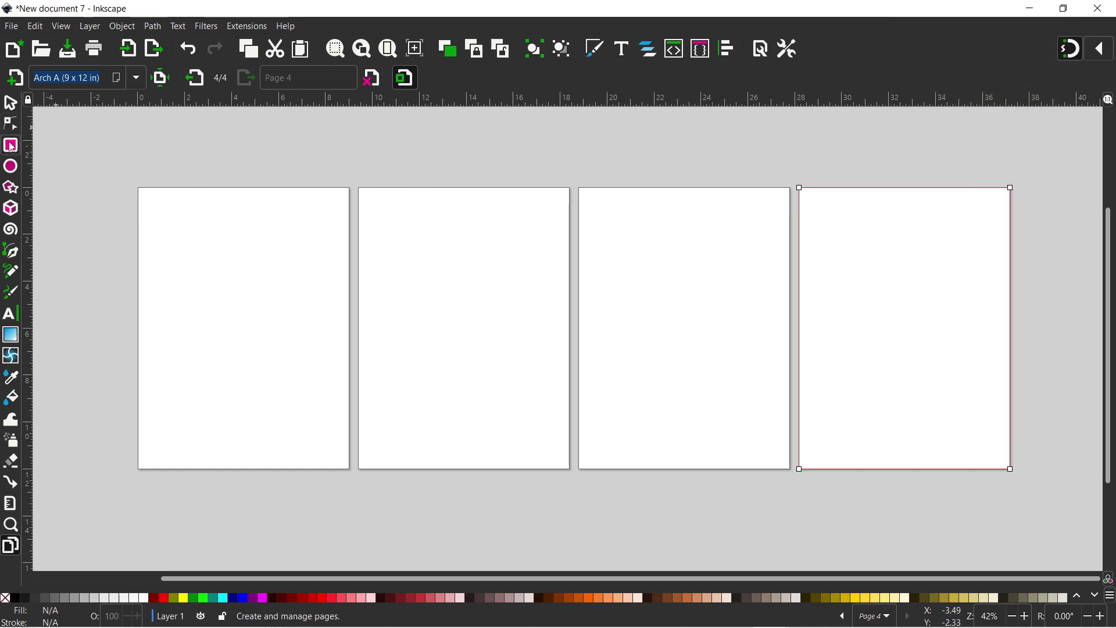
Step: Draw a cyan 9.394 x 12 in rectangle over page 1, shifted left to X -0.197 in
click(10, 145)
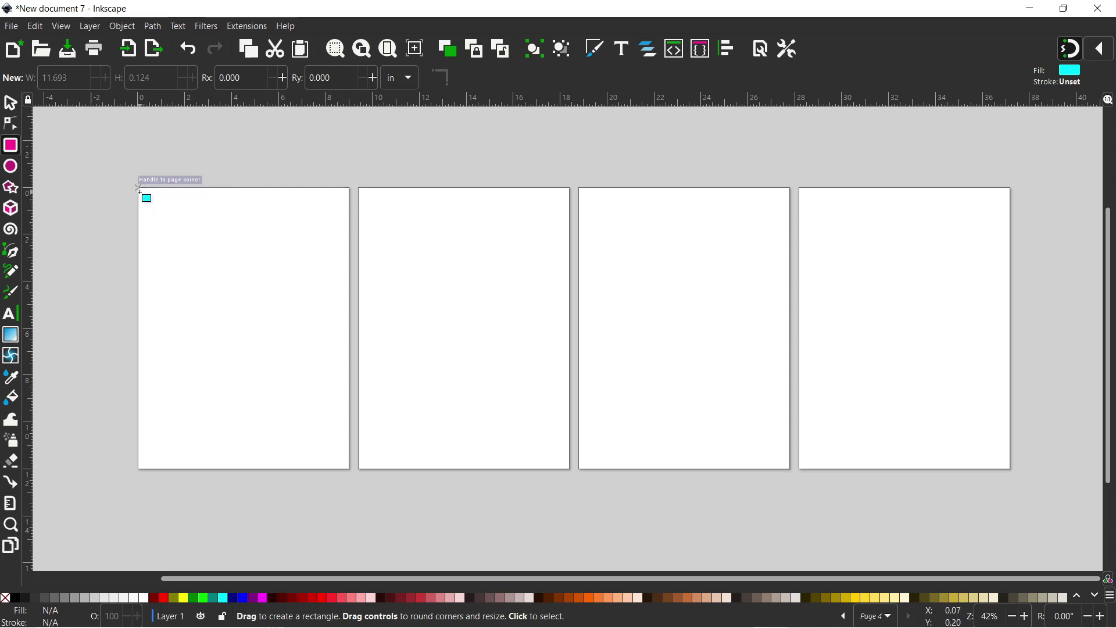
drag(139, 187, 358, 476)
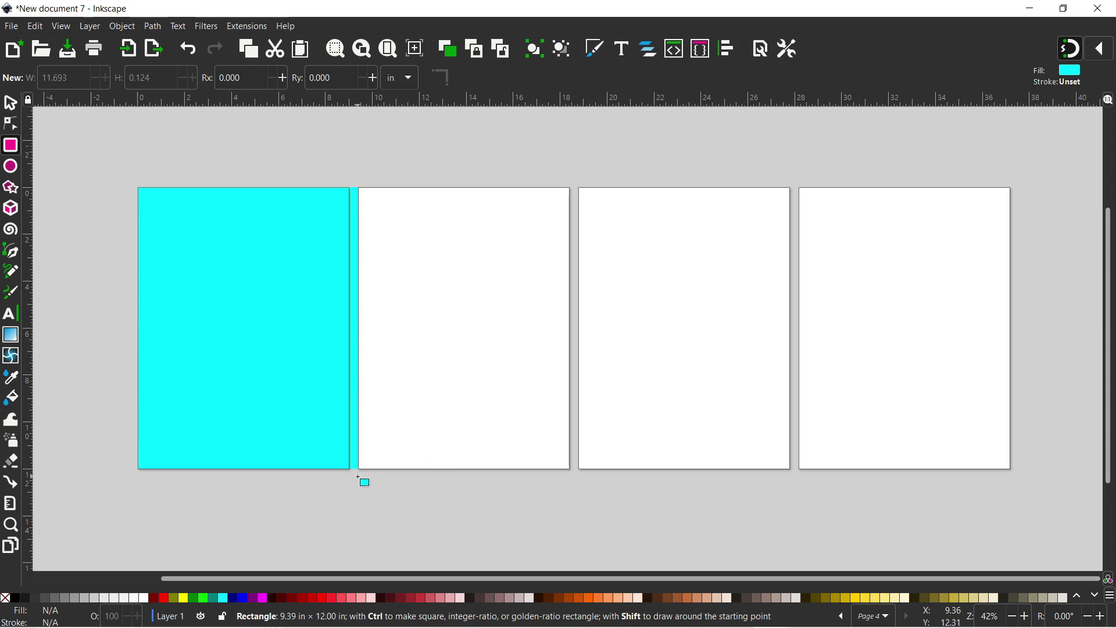
drag(357, 476, 359, 478)
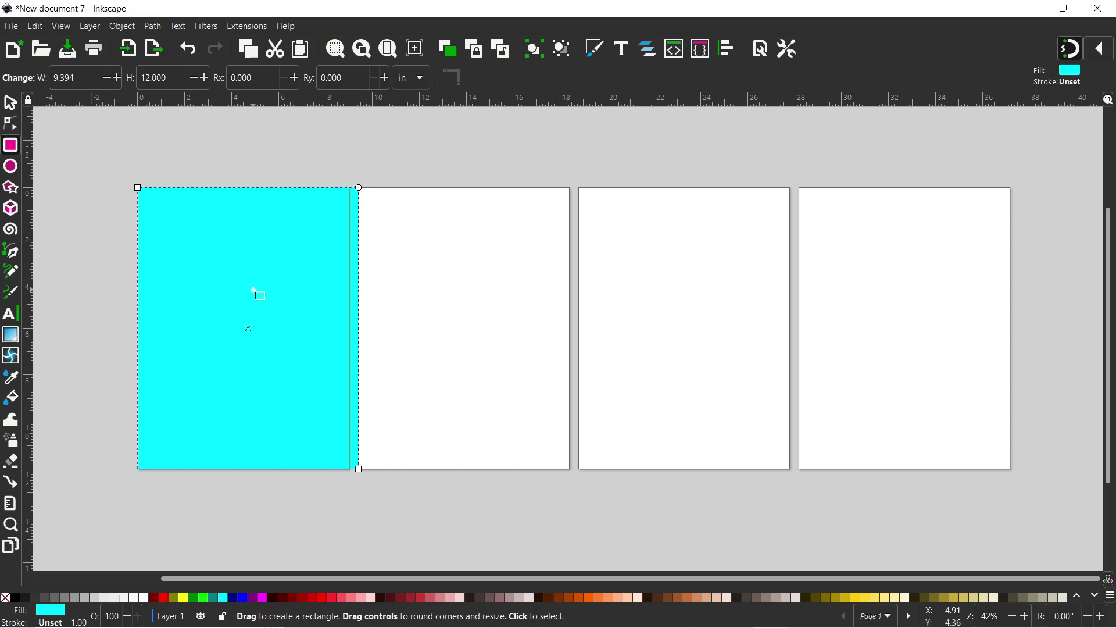
click(10, 103)
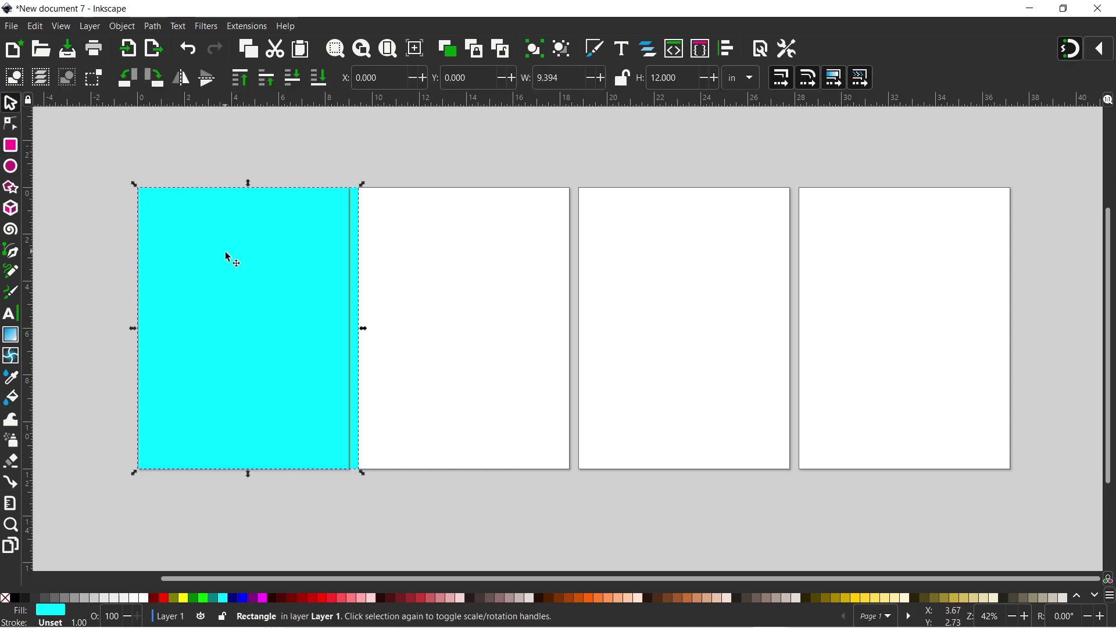
drag(244, 263, 240, 263)
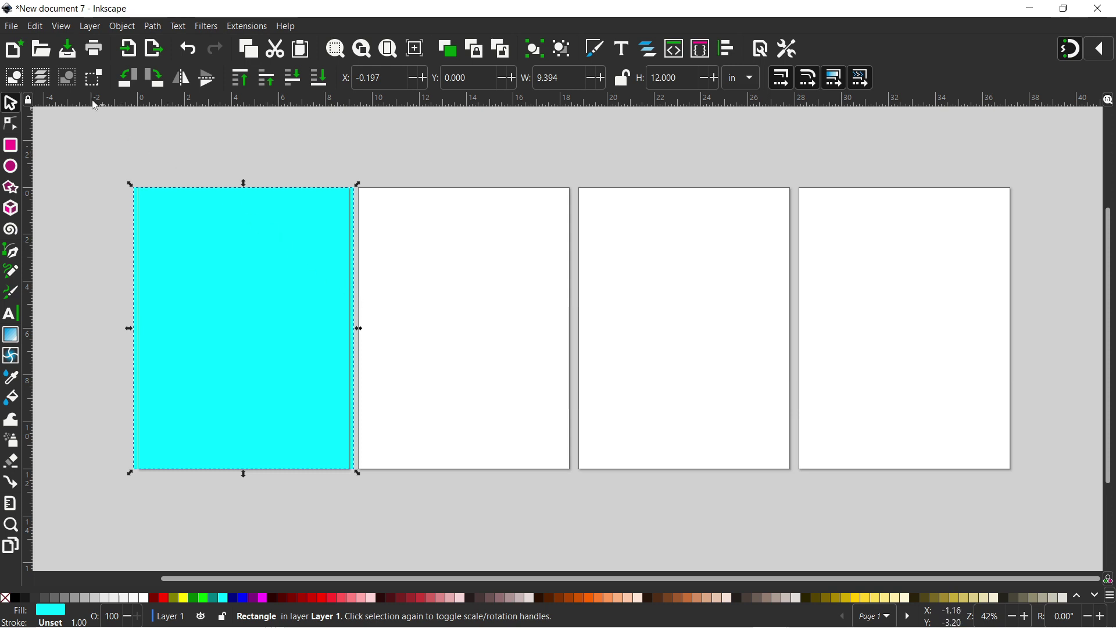
Step: Bring up the Create Tiled Clones dialog from the Edit > Clone menu
click(35, 27)
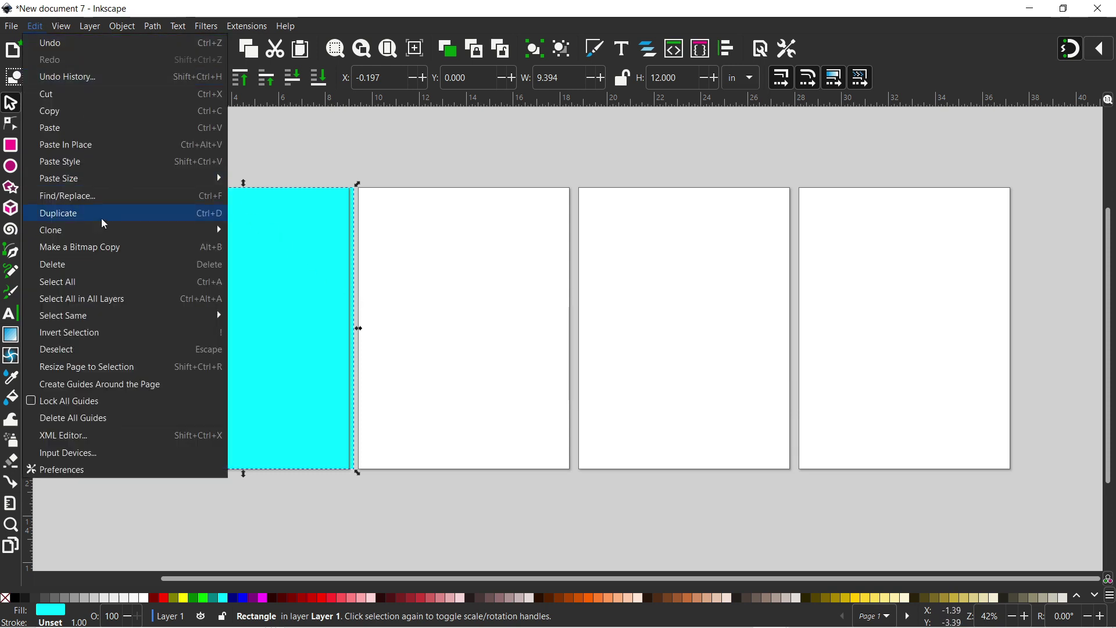
mouse_move(105, 228)
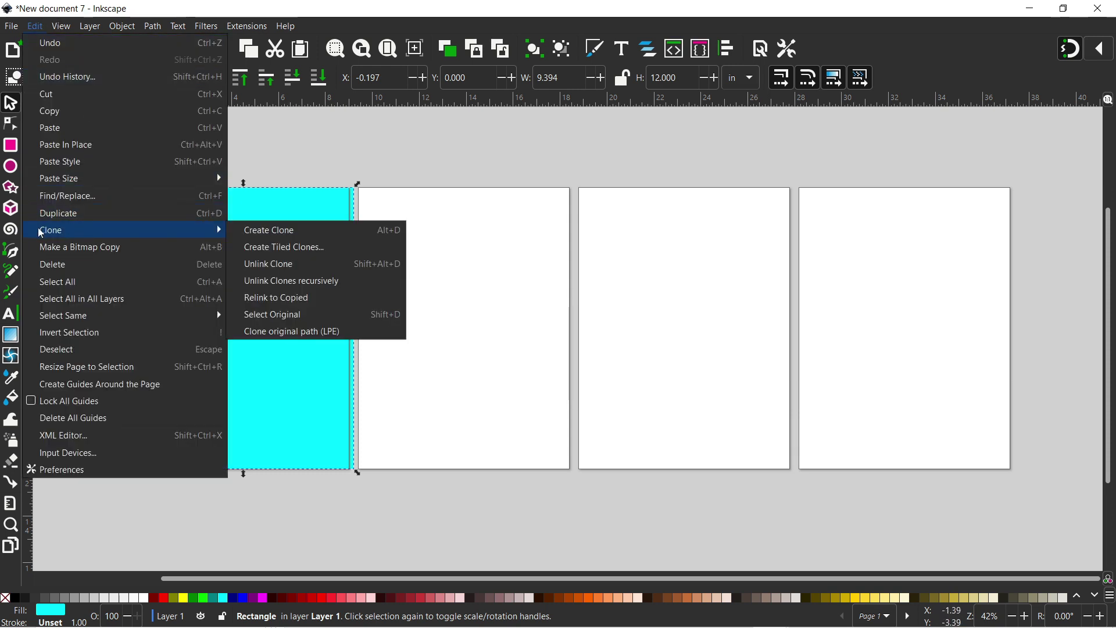
click(284, 245)
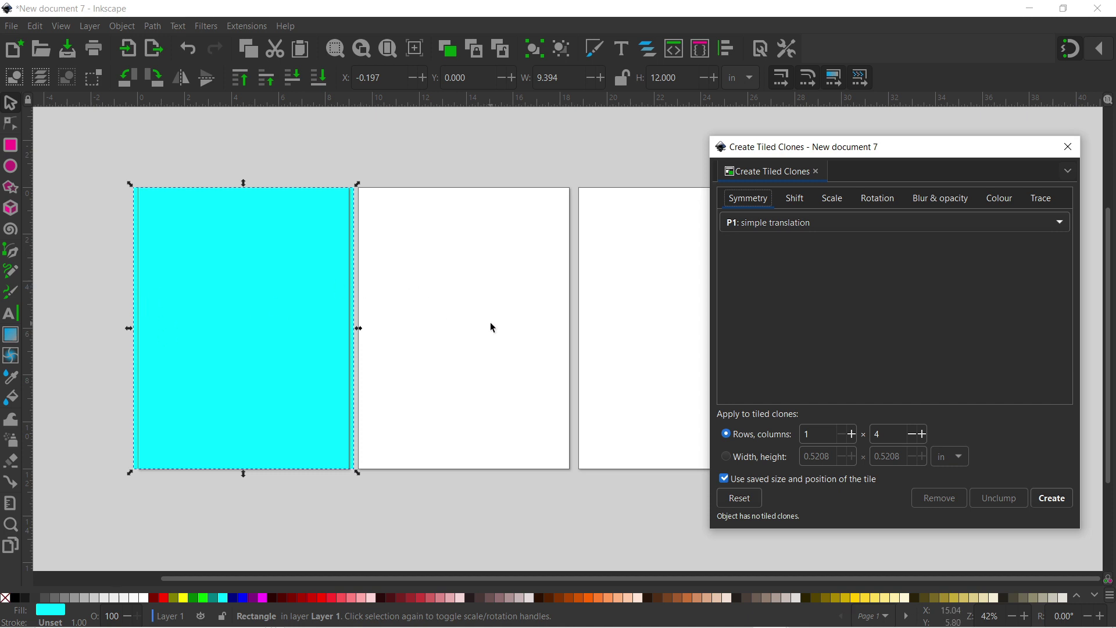
Step: Choose PM: reflection symmetry and turn off Use saved size and position
click(1062, 227)
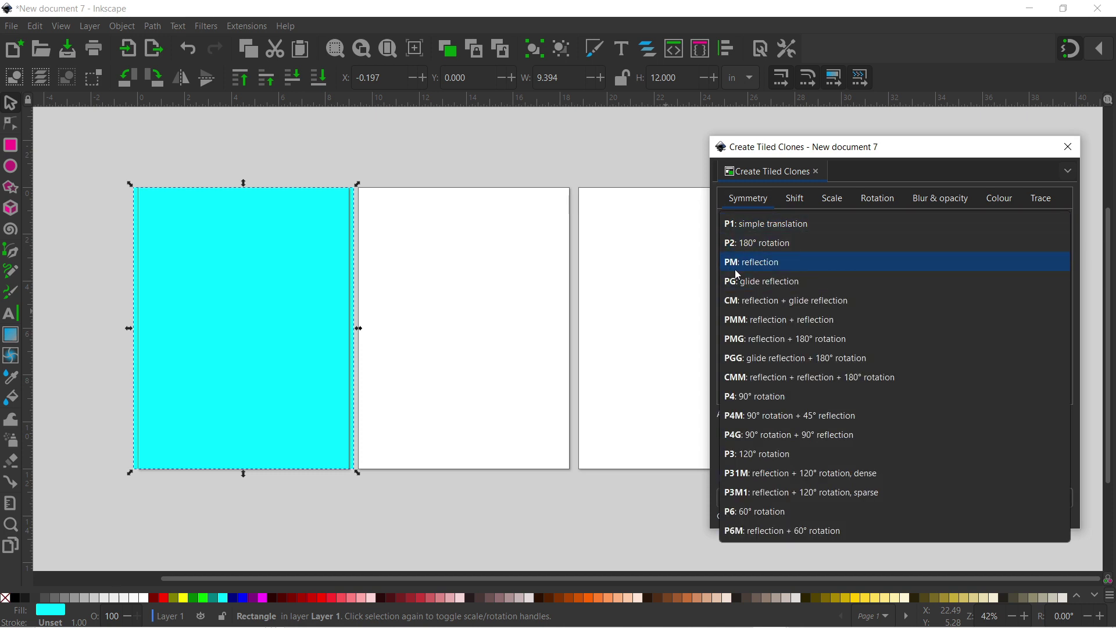
click(767, 265)
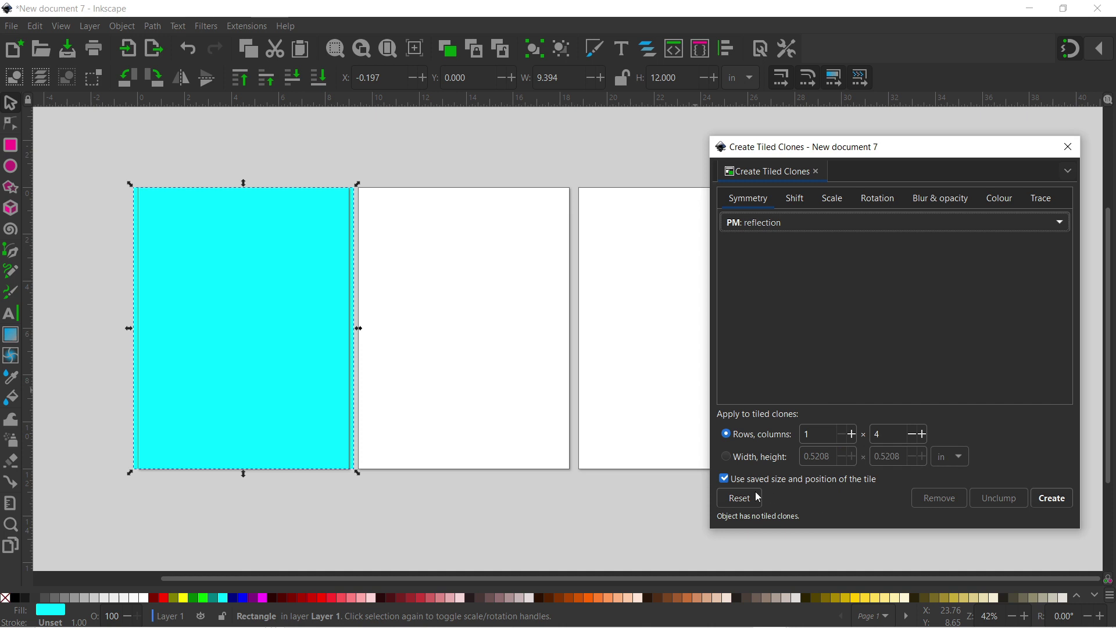
click(726, 483)
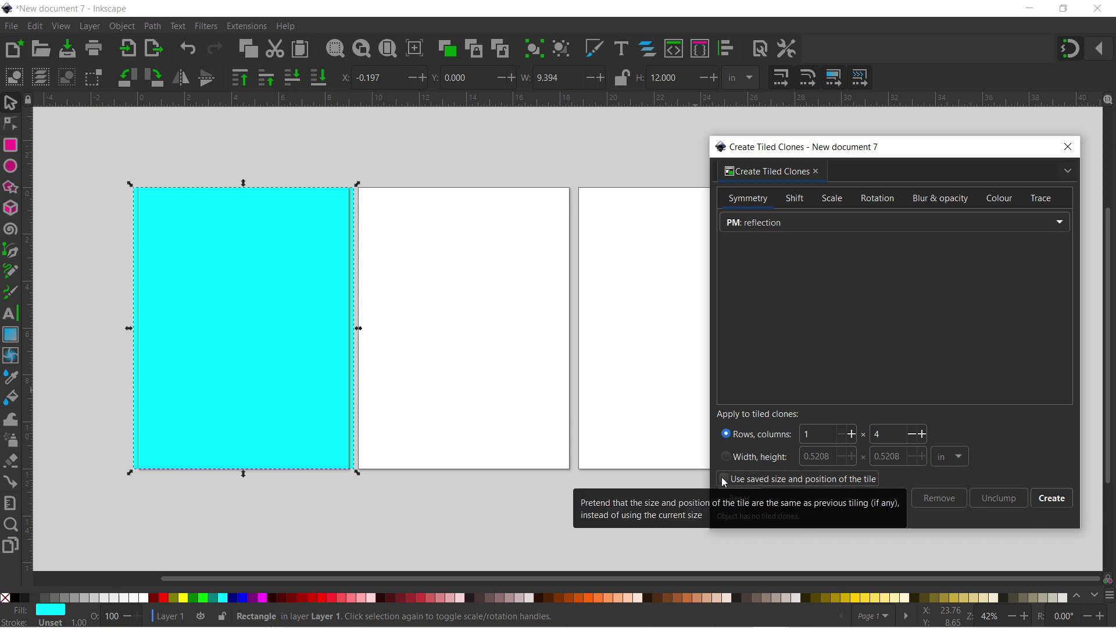
Step: Create the four reflection clones, then re-enable Use saved size and position and remove them
click(1057, 502)
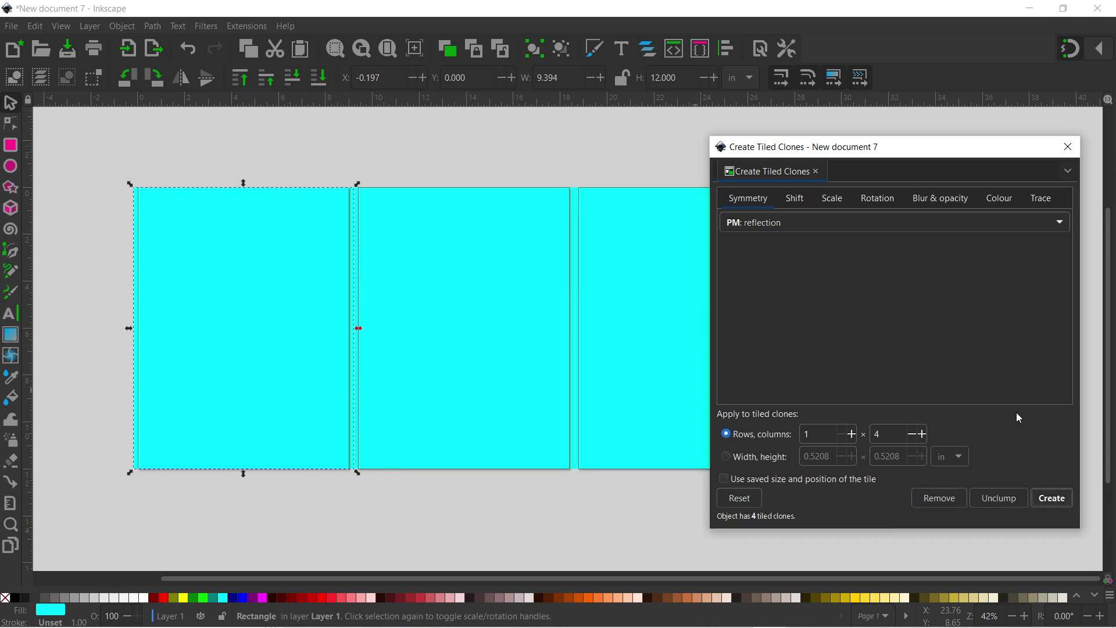
mouse_move(908, 156)
mouse_down()
mouse_move(913, 331)
mouse_move(847, 527)
mouse_up()
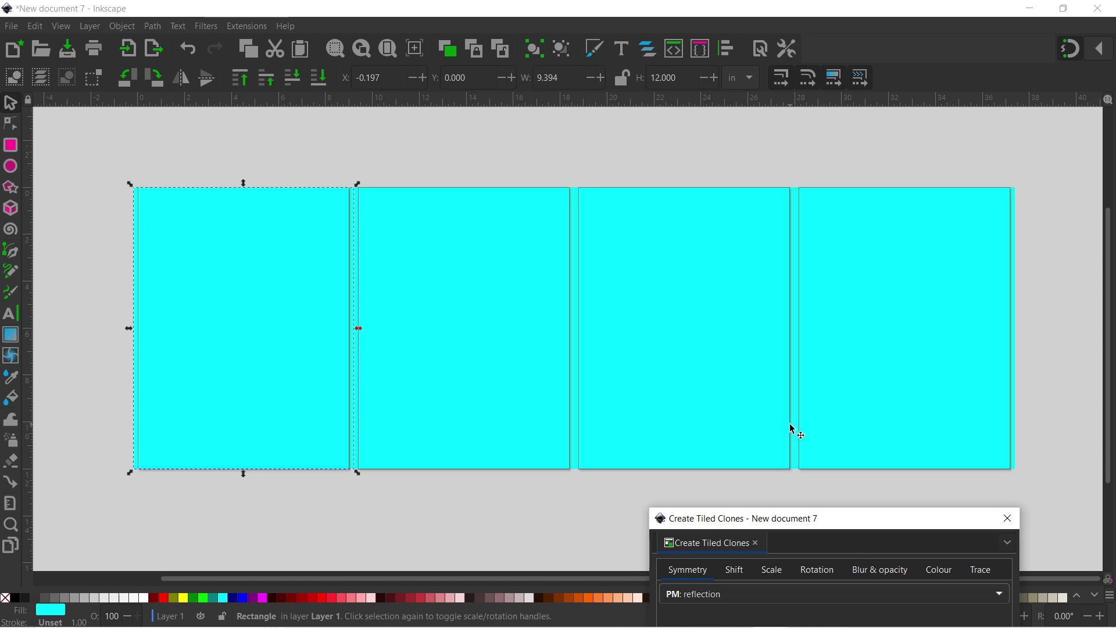
drag(832, 519, 779, 140)
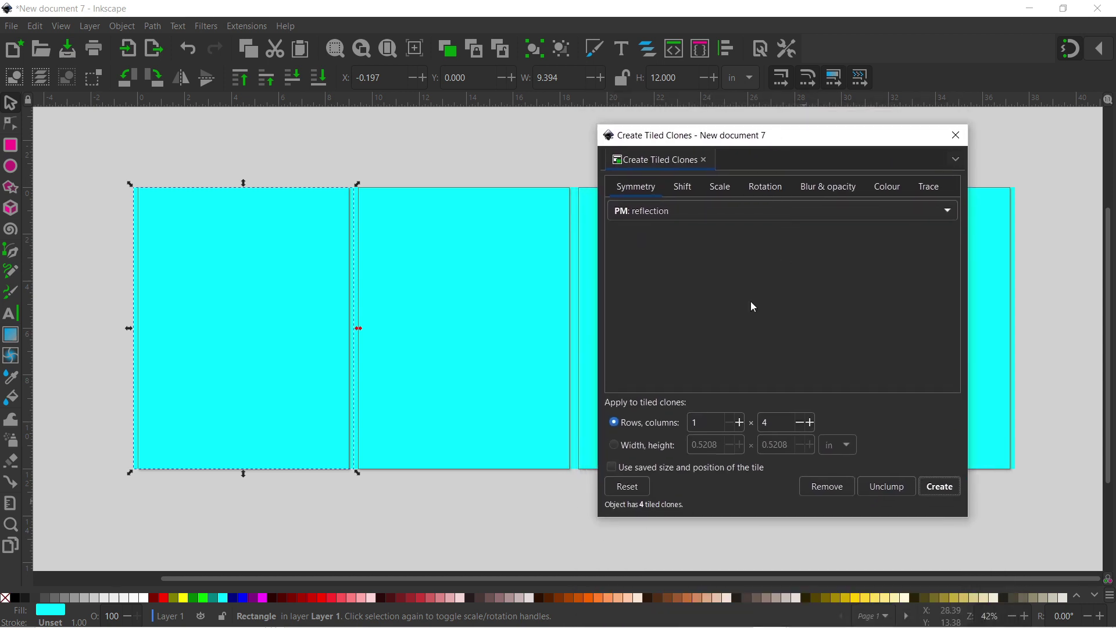
click(612, 468)
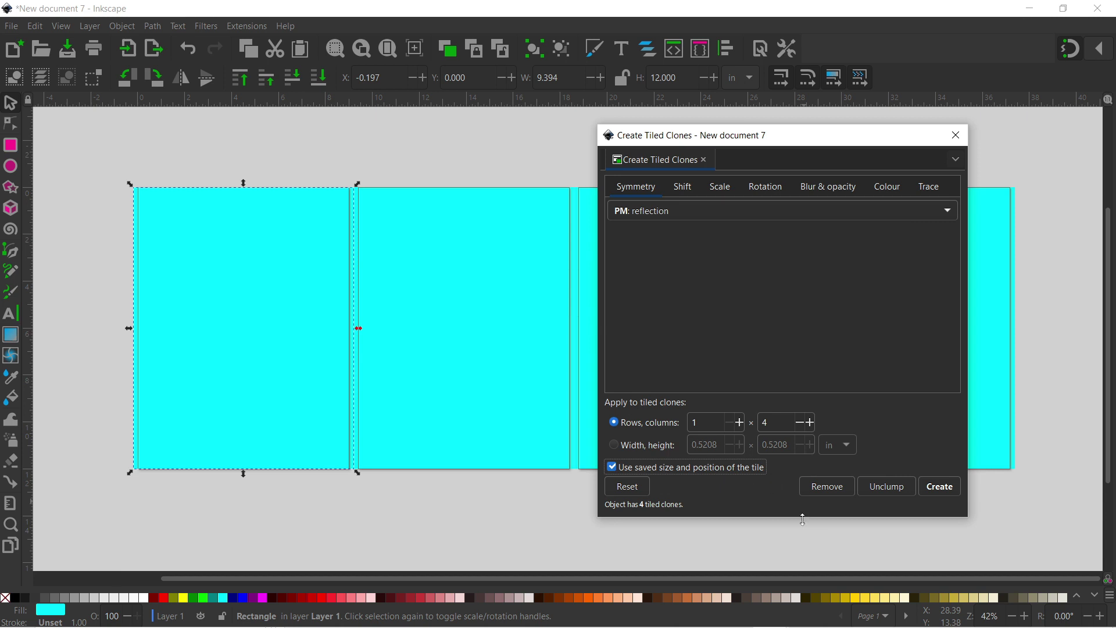
click(822, 489)
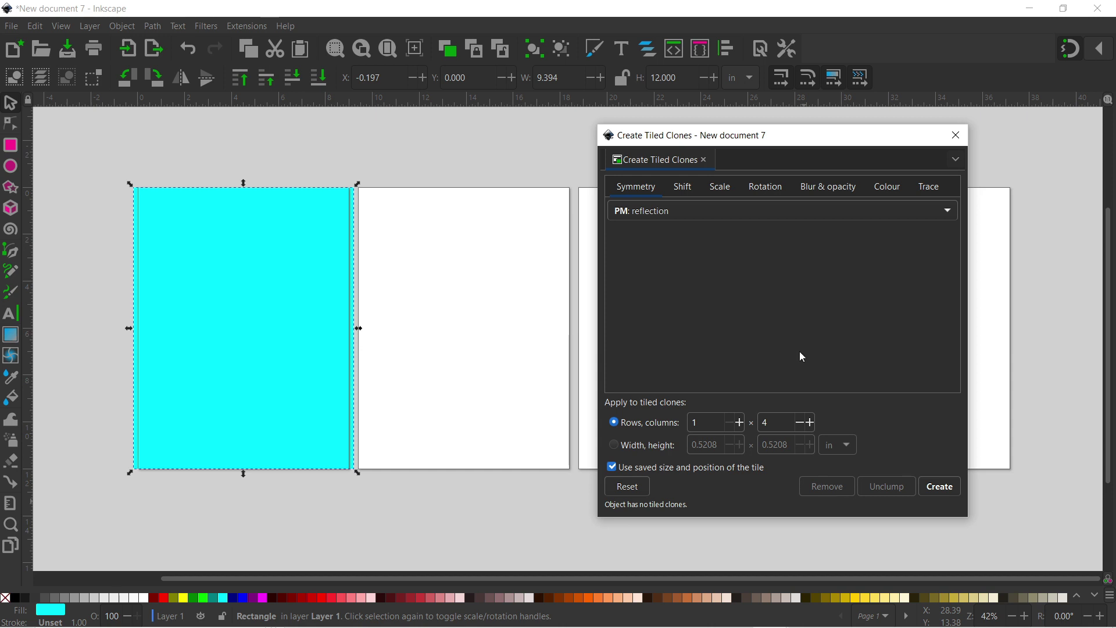
drag(798, 133, 907, 139)
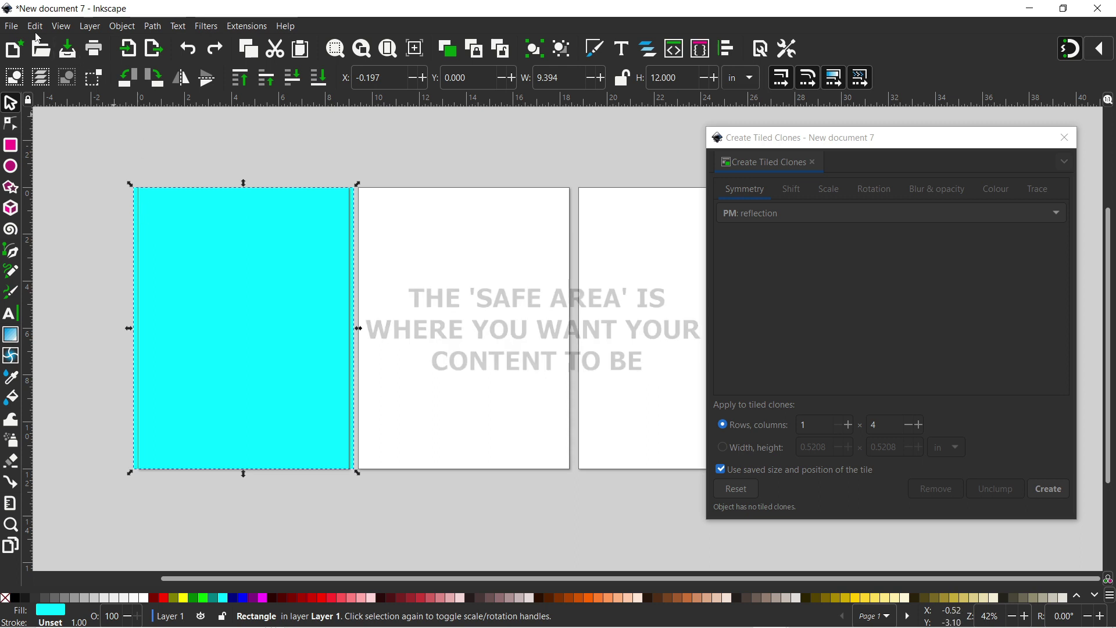
Step: Add guides along all four edges of page 1 with Create Guides Around the Page
click(35, 26)
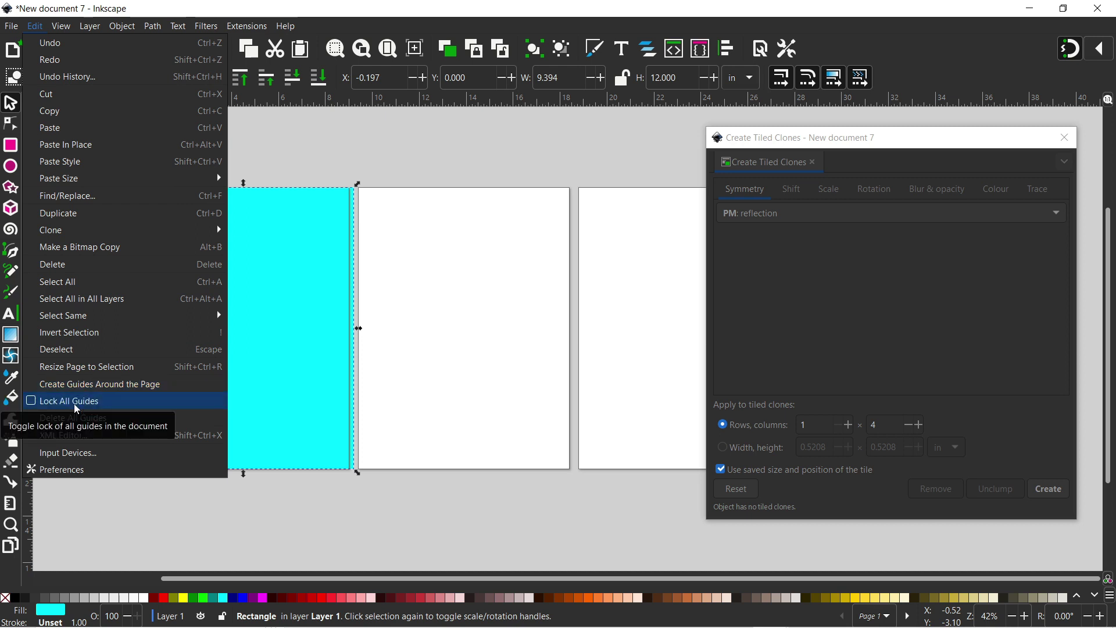
click(76, 385)
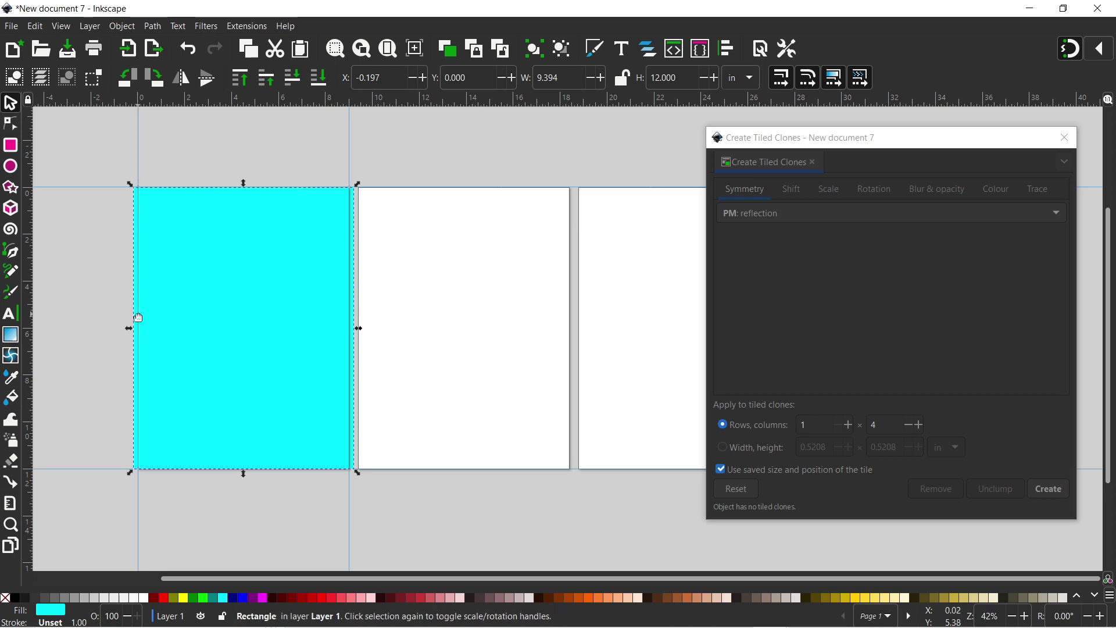
Step: Move the left guide in by 0.375 in and the top guide by 0.25 in
double_click(138, 318)
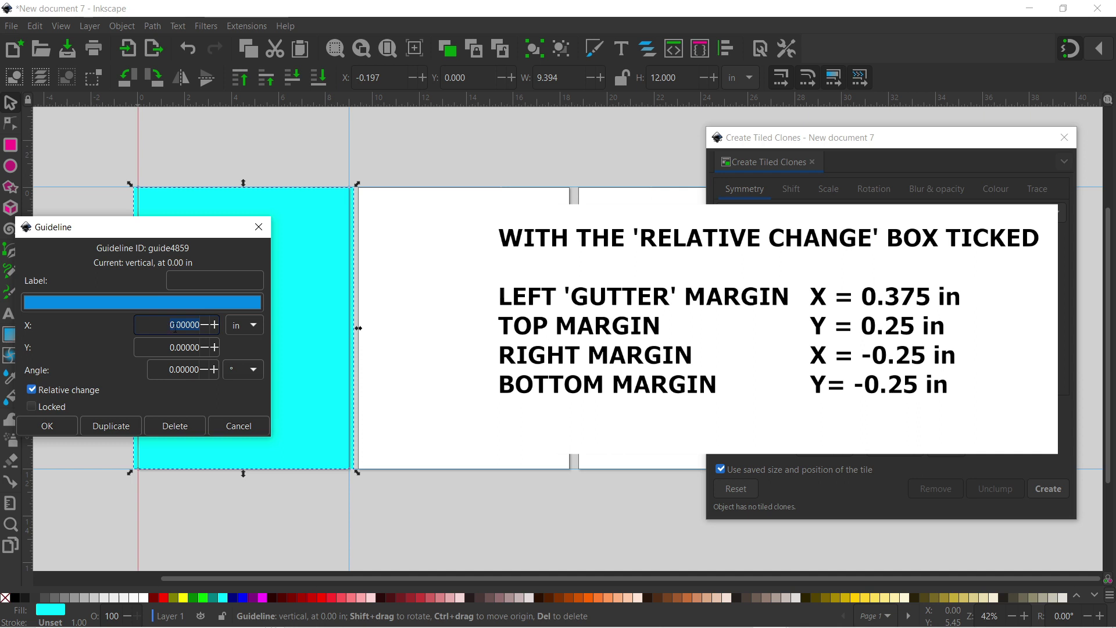
text(0.375)
key(Return)
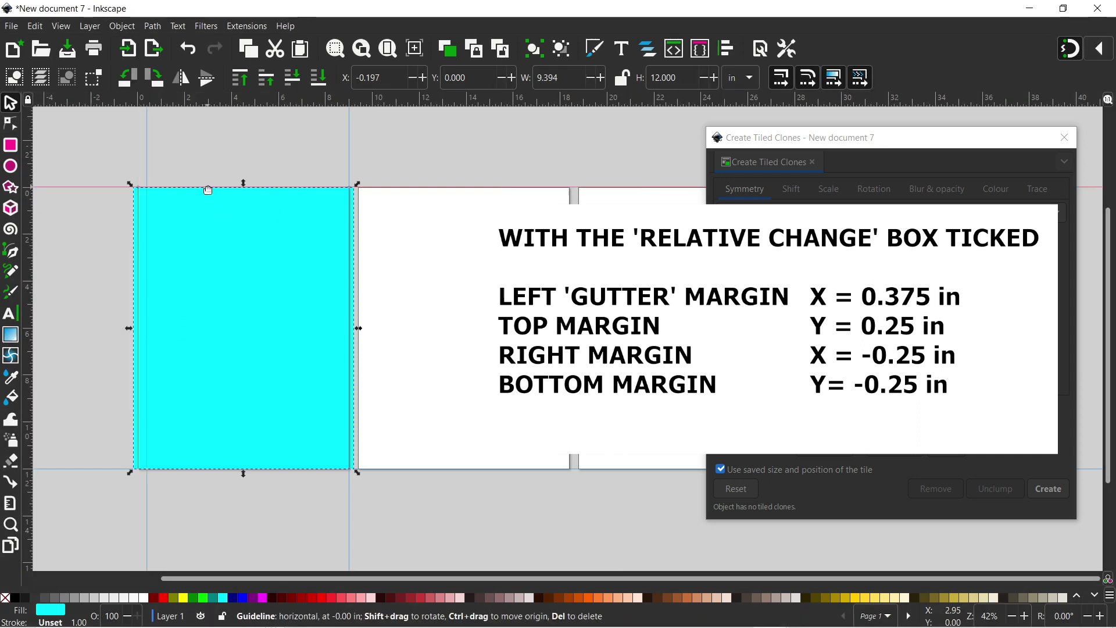
double_click(208, 189)
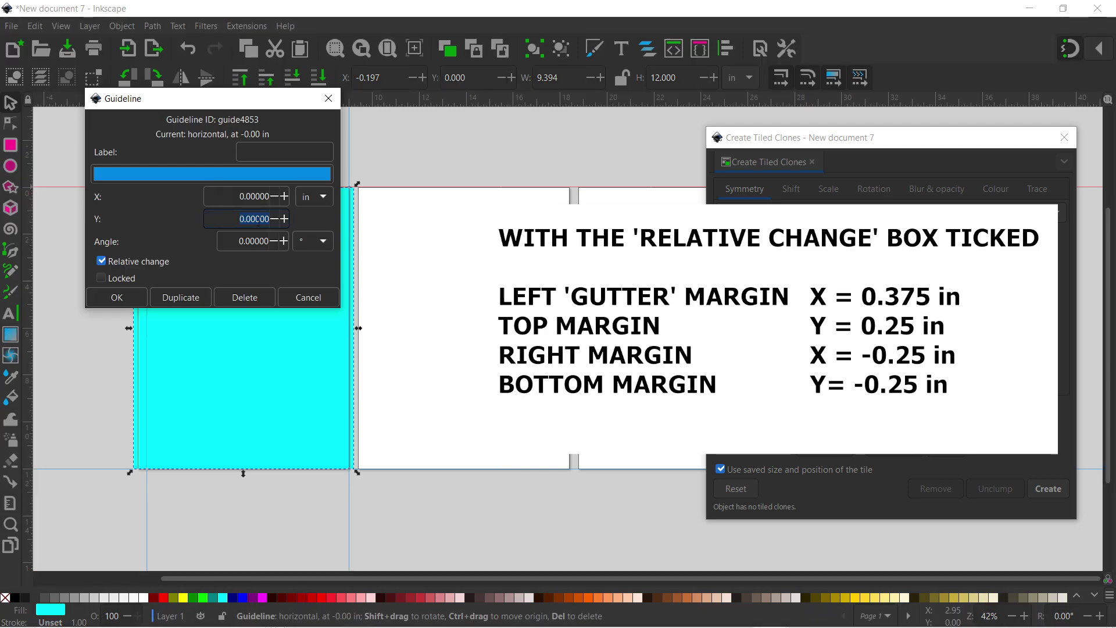
text(0.25)
key(Return)
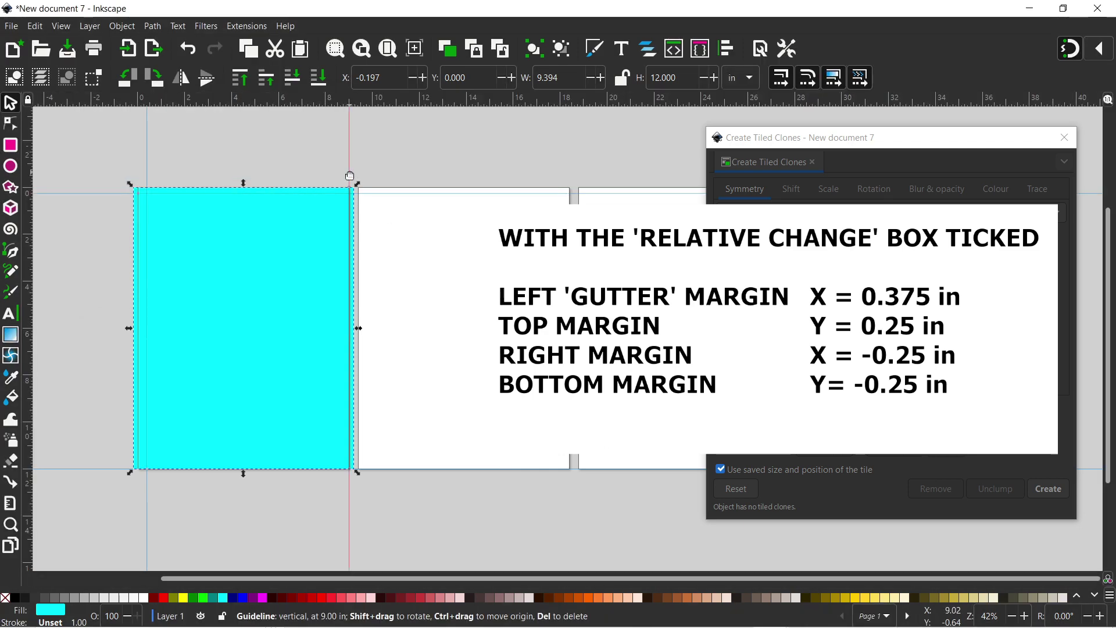
Step: Move the right and bottom guides inward by 0.25 in each (-0.25 offsets)
double_click(349, 175)
click(416, 182)
click(426, 182)
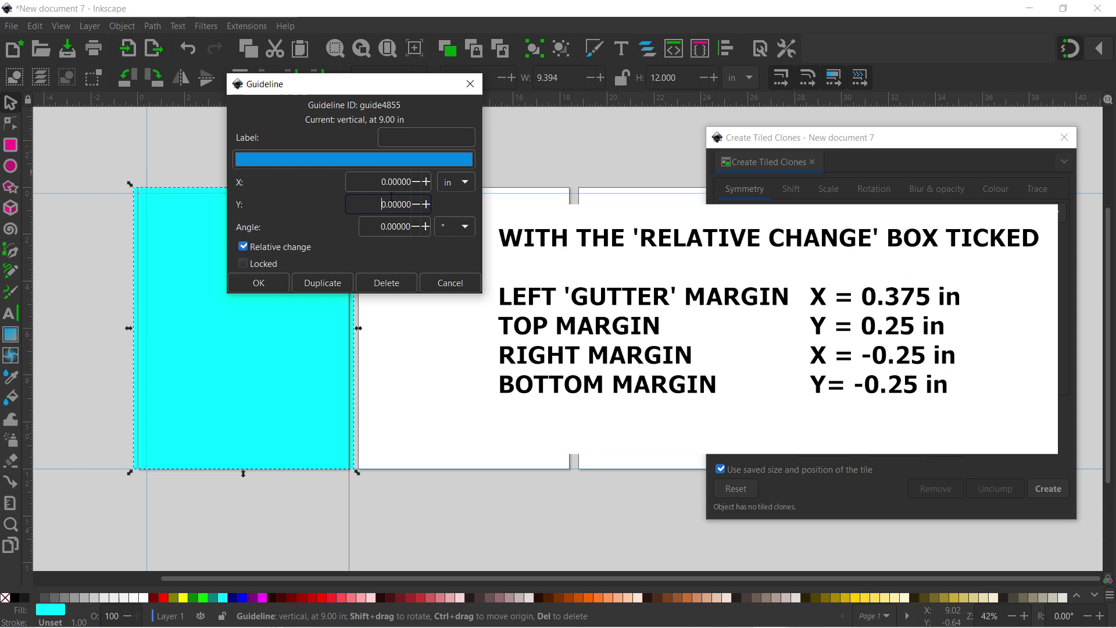
triple_click(378, 179)
text(-0.25)
key(Return)
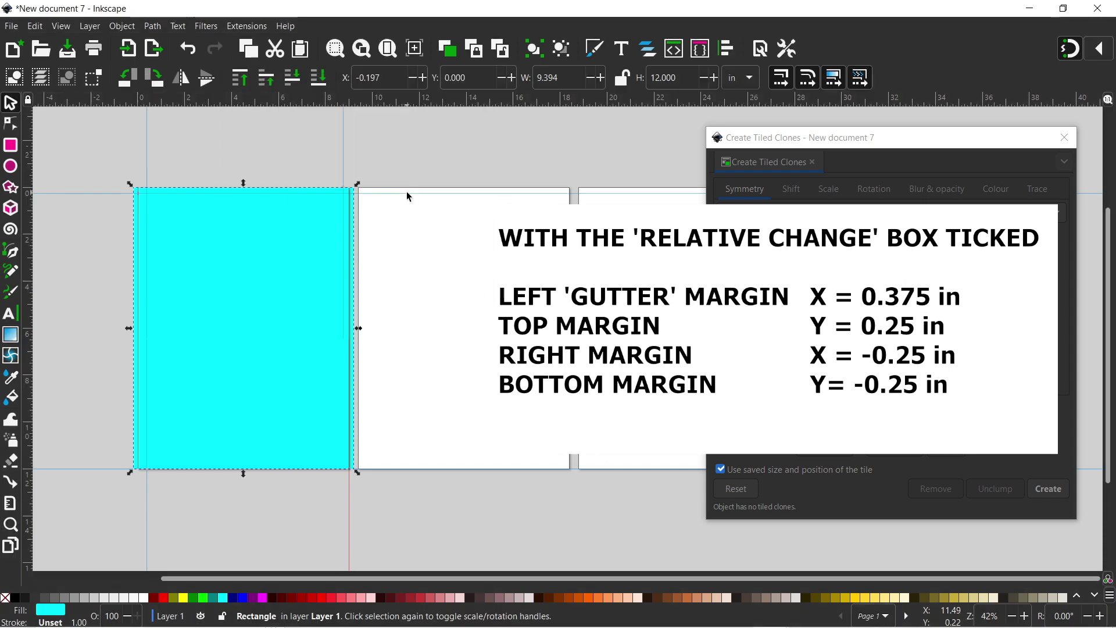
double_click(259, 472)
triple_click(283, 501)
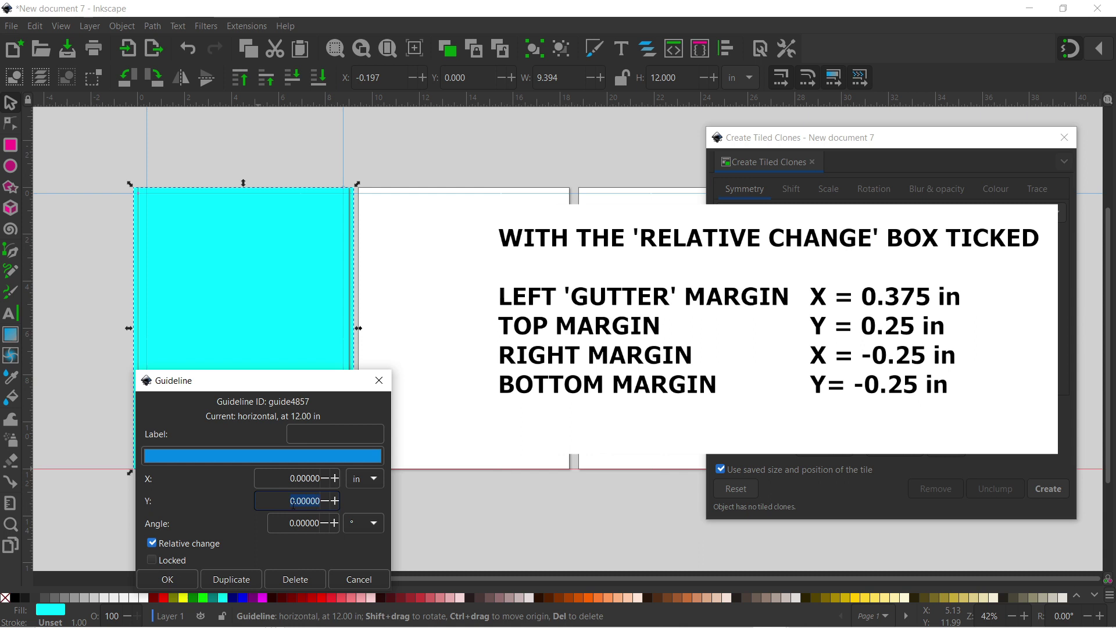
text(-0.25)
key(Return)
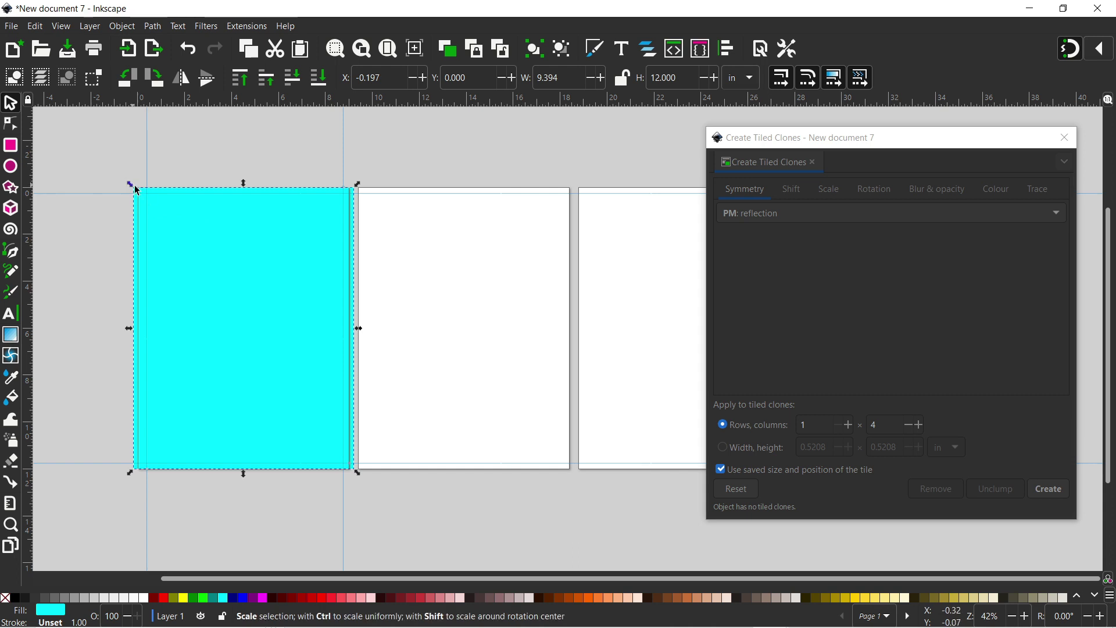
Step: Snap the rectangle's corners to the guide intersections, making it 8.375 x 11.5 in at X 0.375, Y 0.25
drag(137, 190, 143, 198)
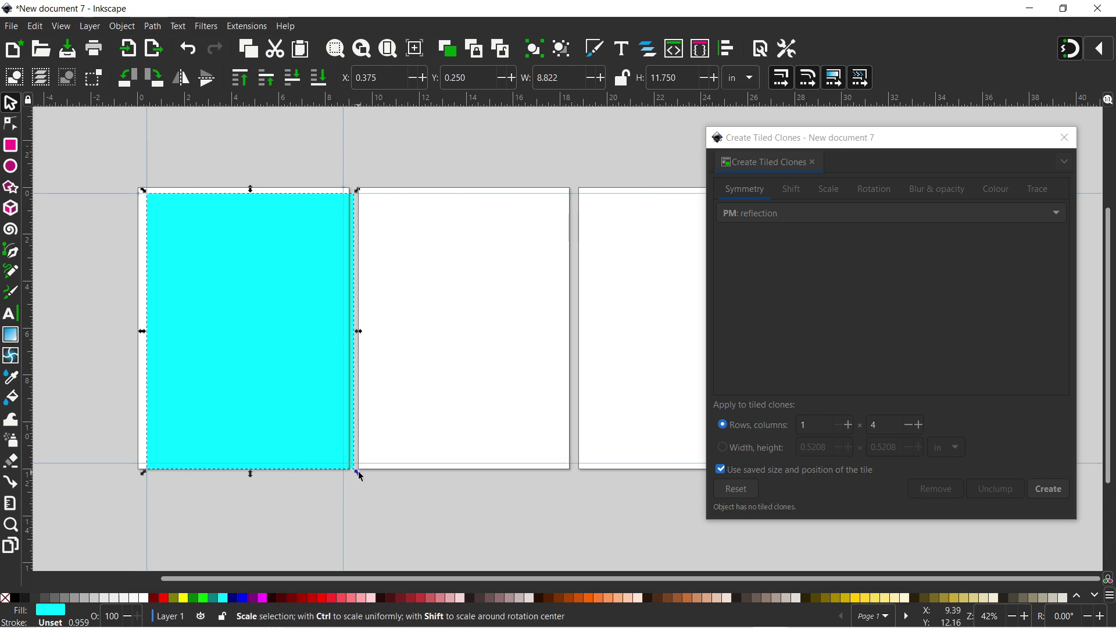
drag(357, 471, 344, 463)
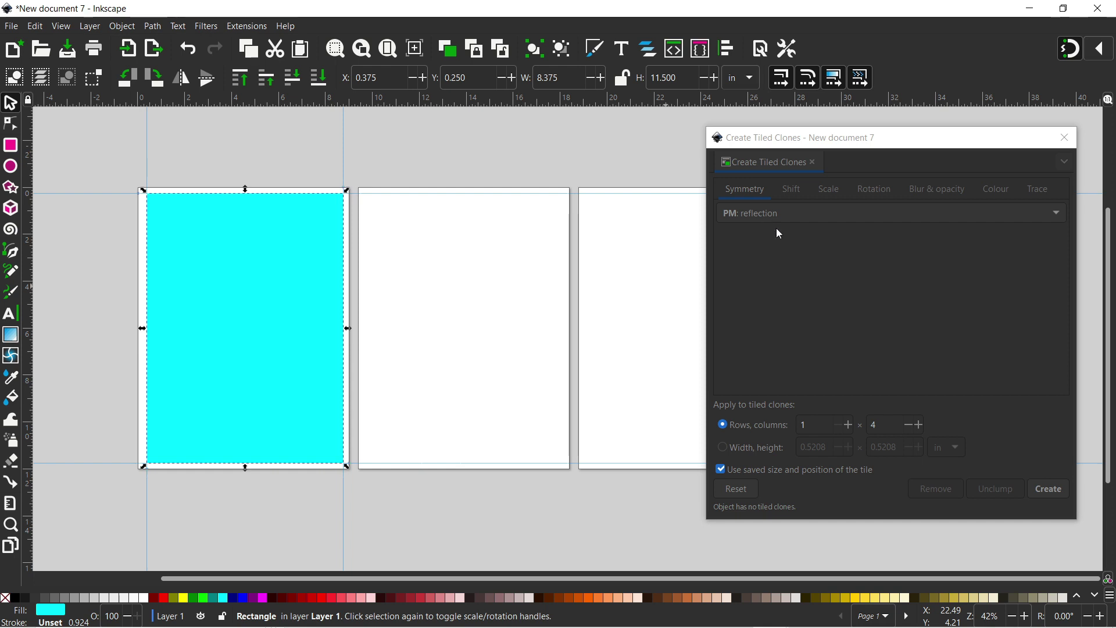
Step: Clone the cyan rectangle in a 1 row × 4 column grid across all pages, then close the dialog
click(1052, 489)
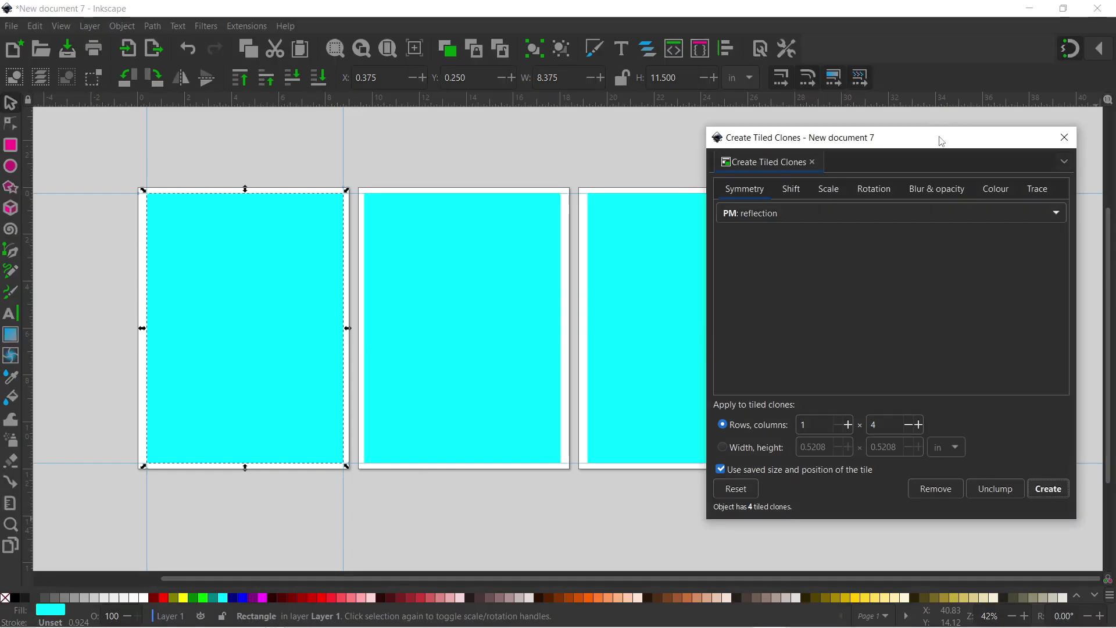
click(1065, 138)
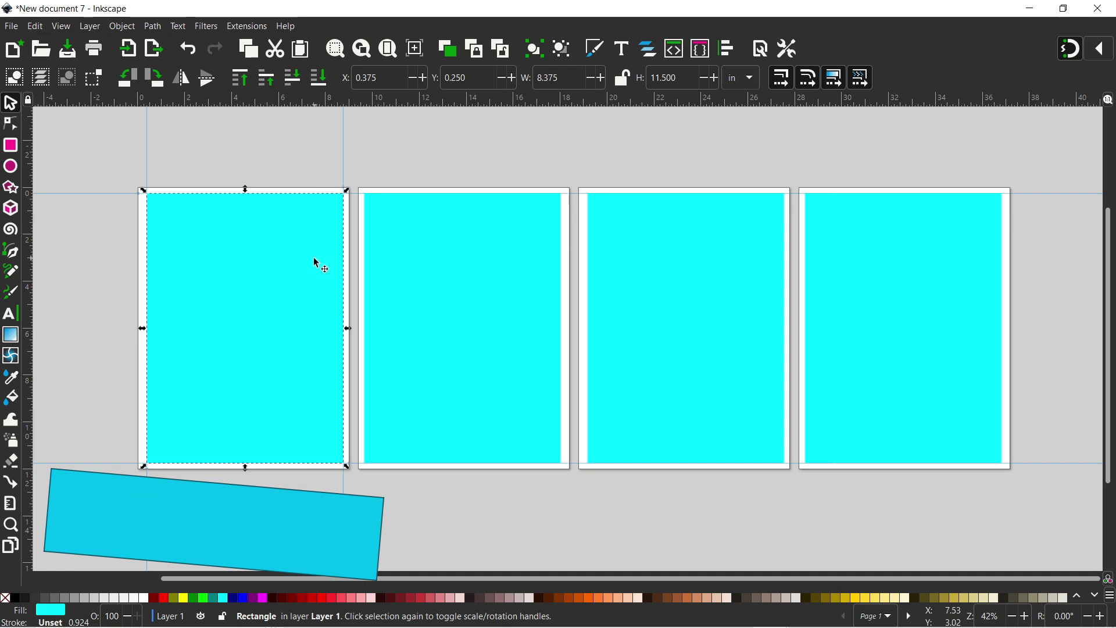
Step: Convert all four cyan rectangles into guides with Objects to Guides and lock the guides
click(16, 83)
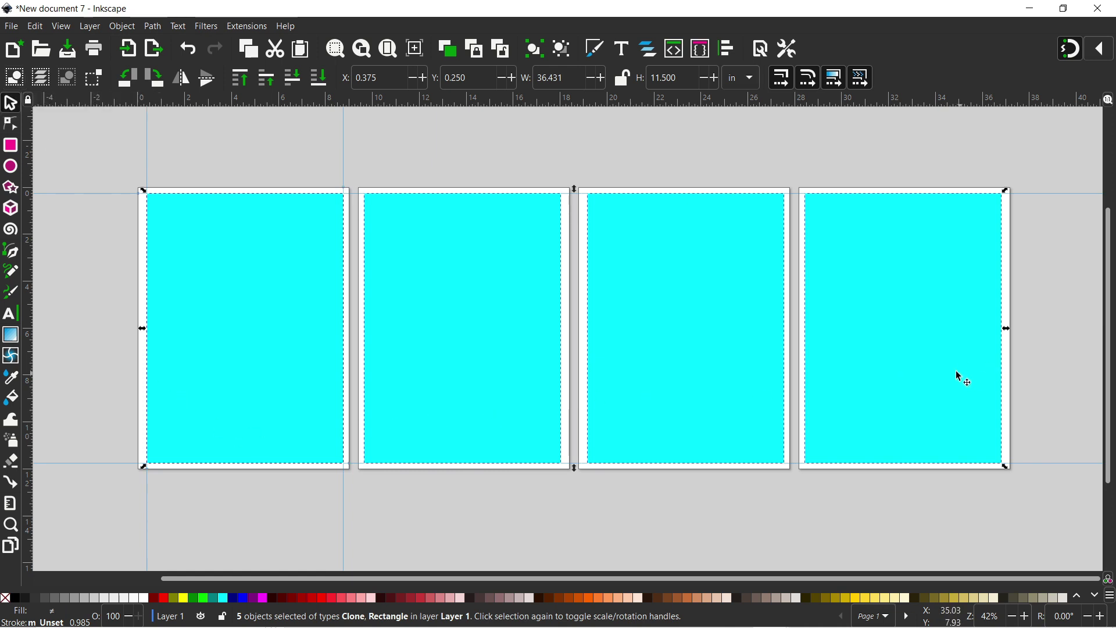
click(118, 27)
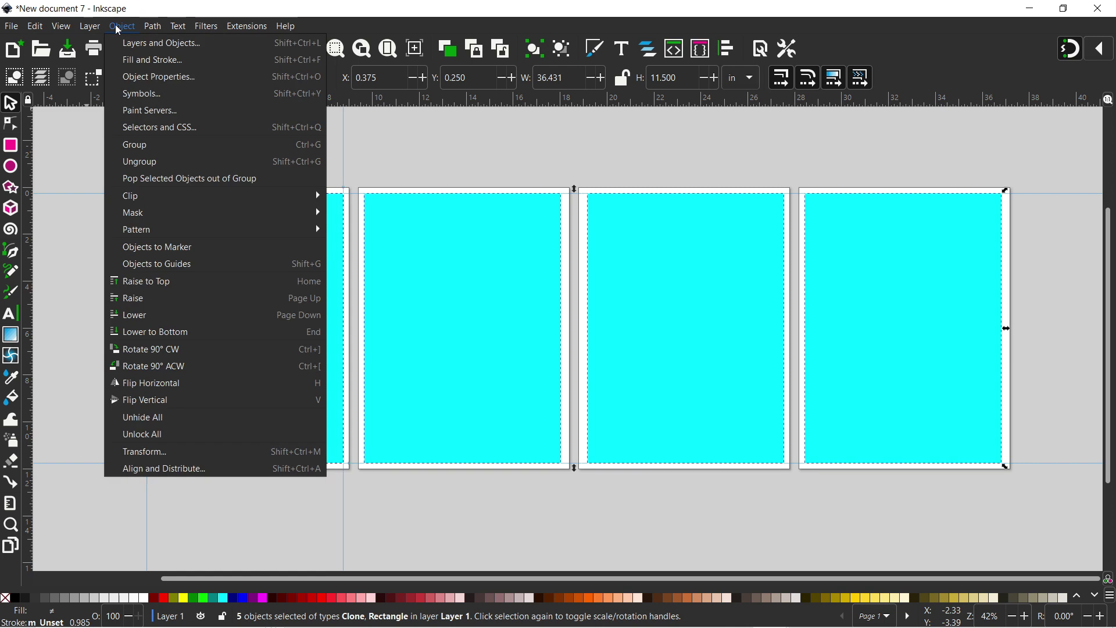
click(157, 264)
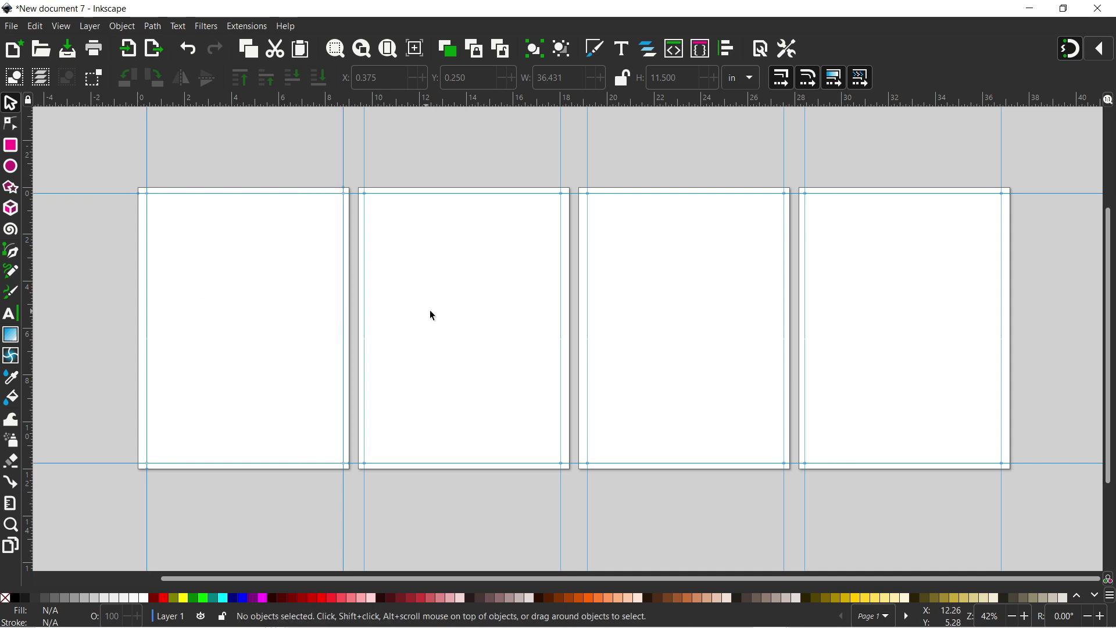
click(29, 104)
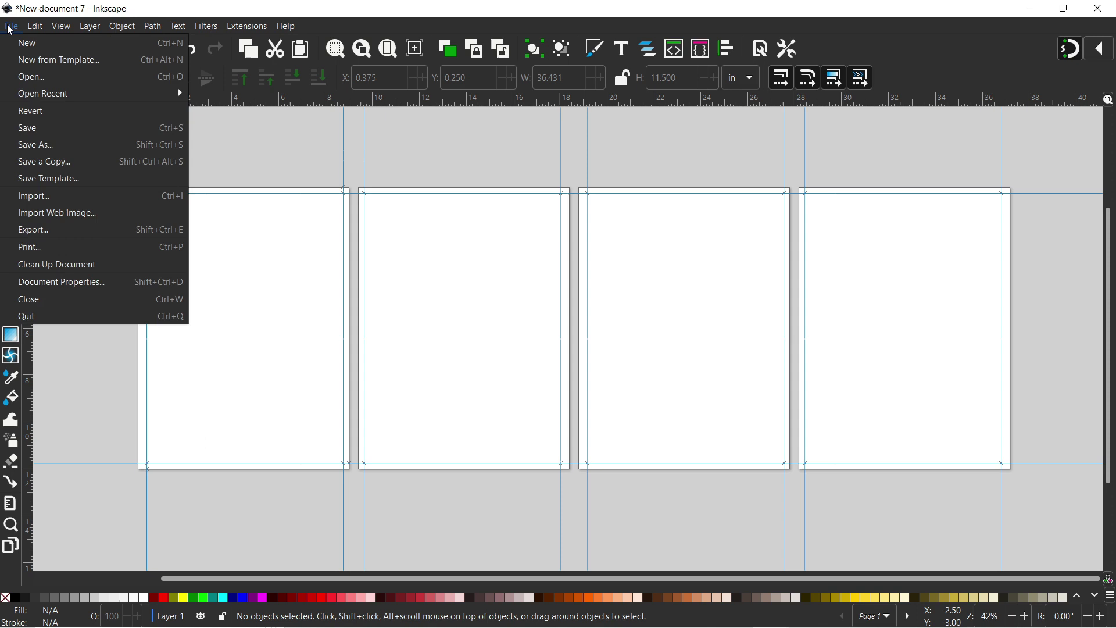
Step: Save the document as a template named '9x12in No Bleed - 4page'
click(40, 181)
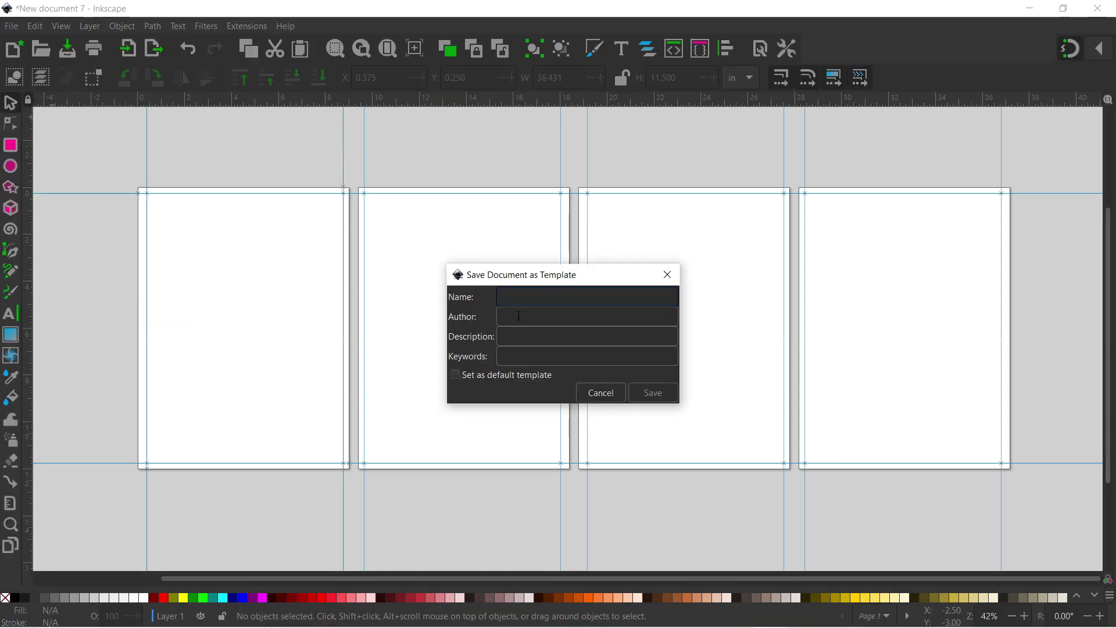
text(9x12in)
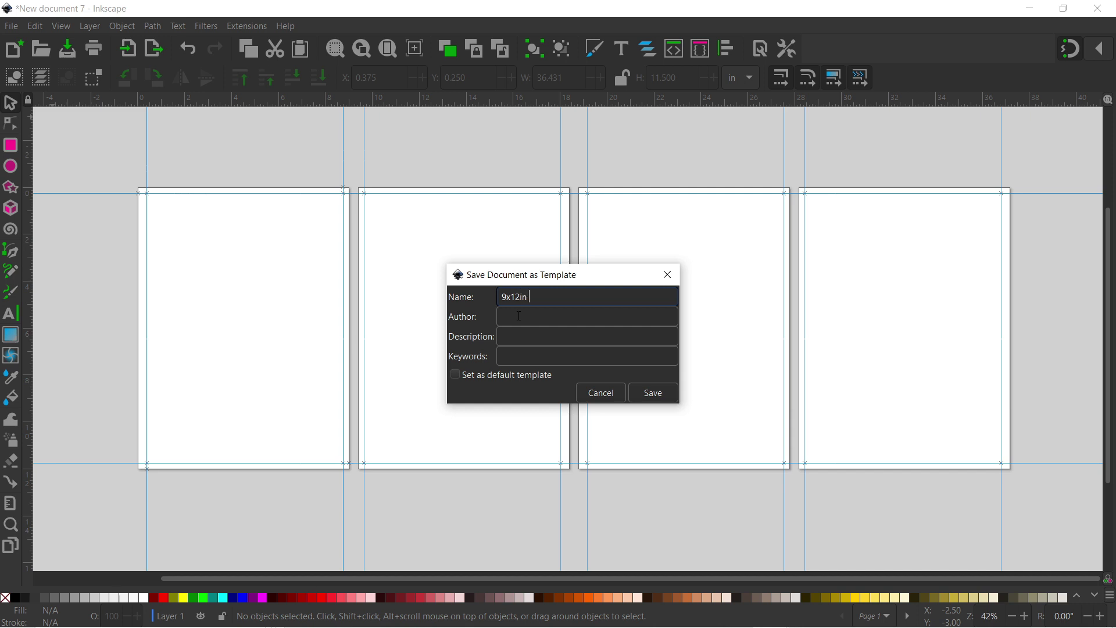
text( No Bleed - 4page)
click(653, 392)
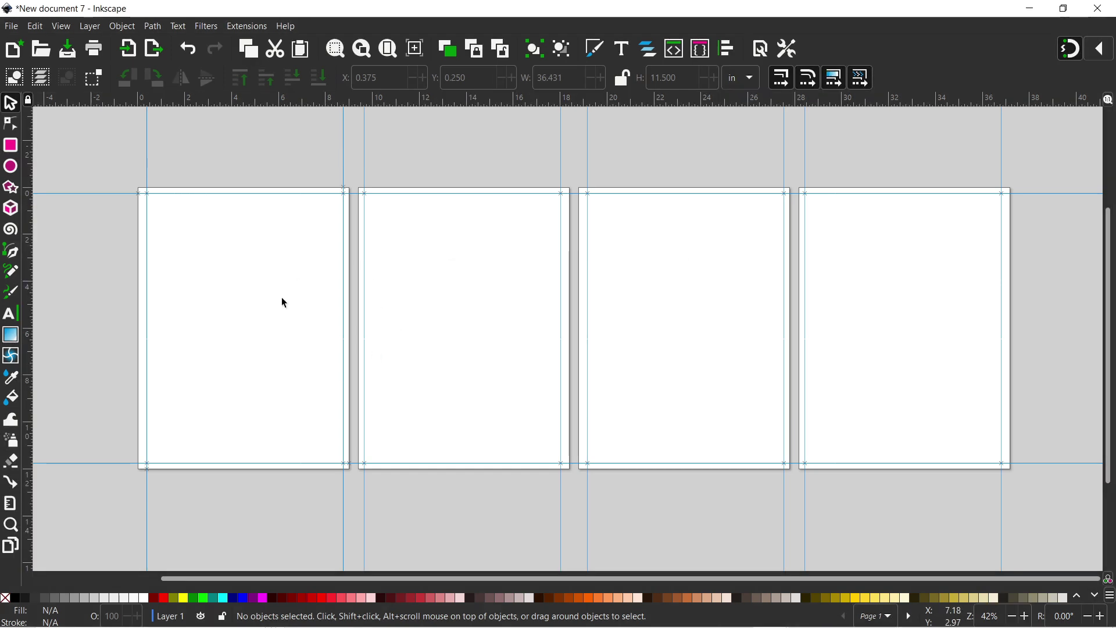
Step: Create a new document from the '9x12in No Bleed - 4page' template via New from Template
click(11, 27)
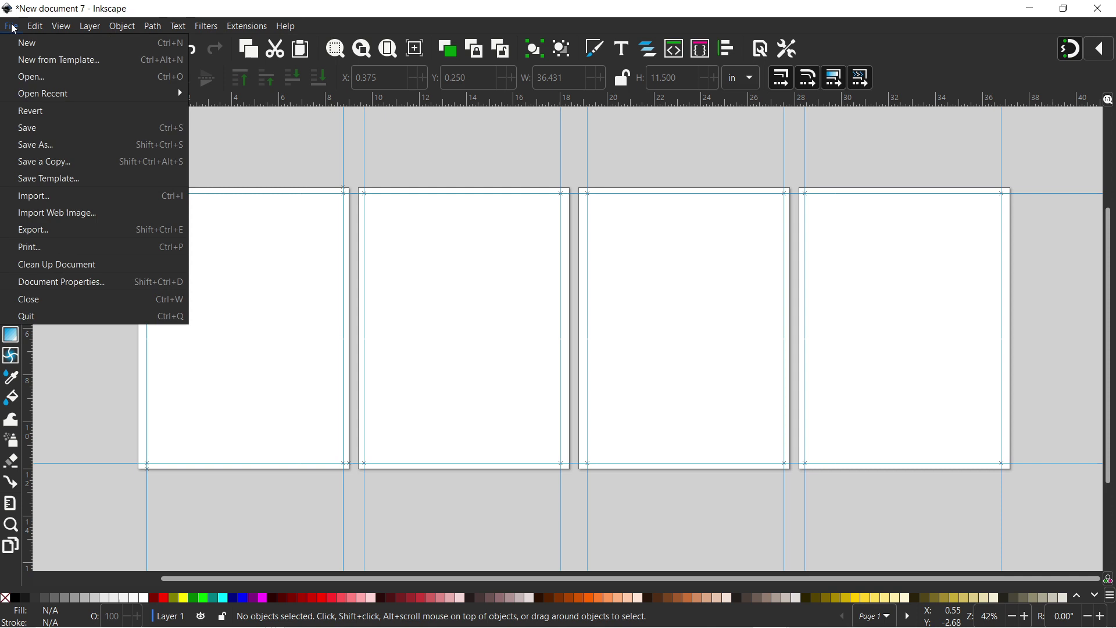
click(38, 64)
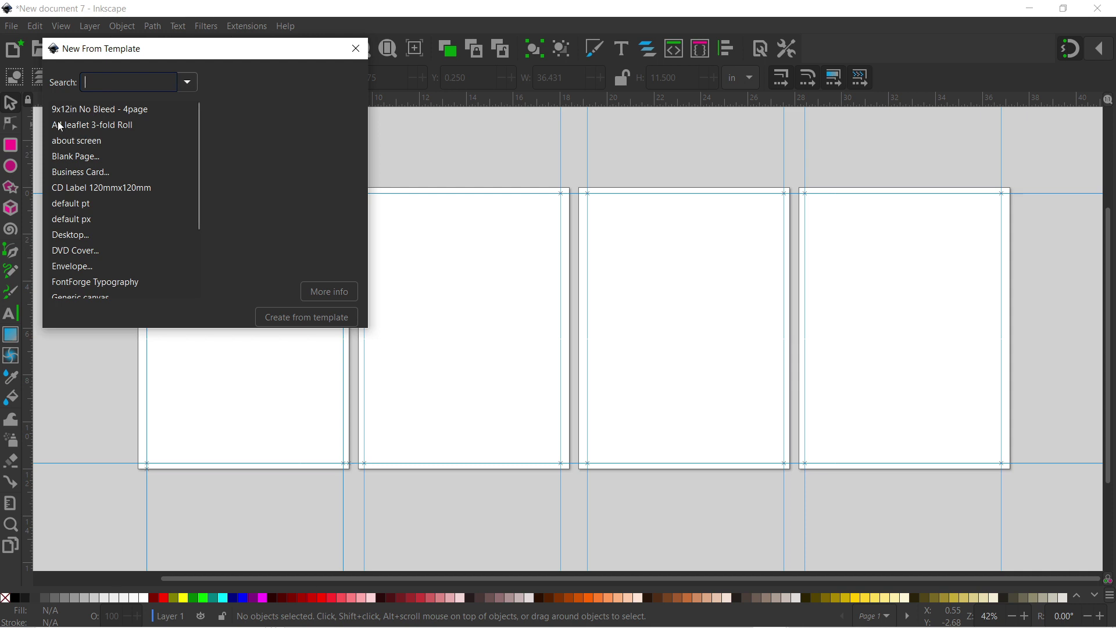
click(114, 110)
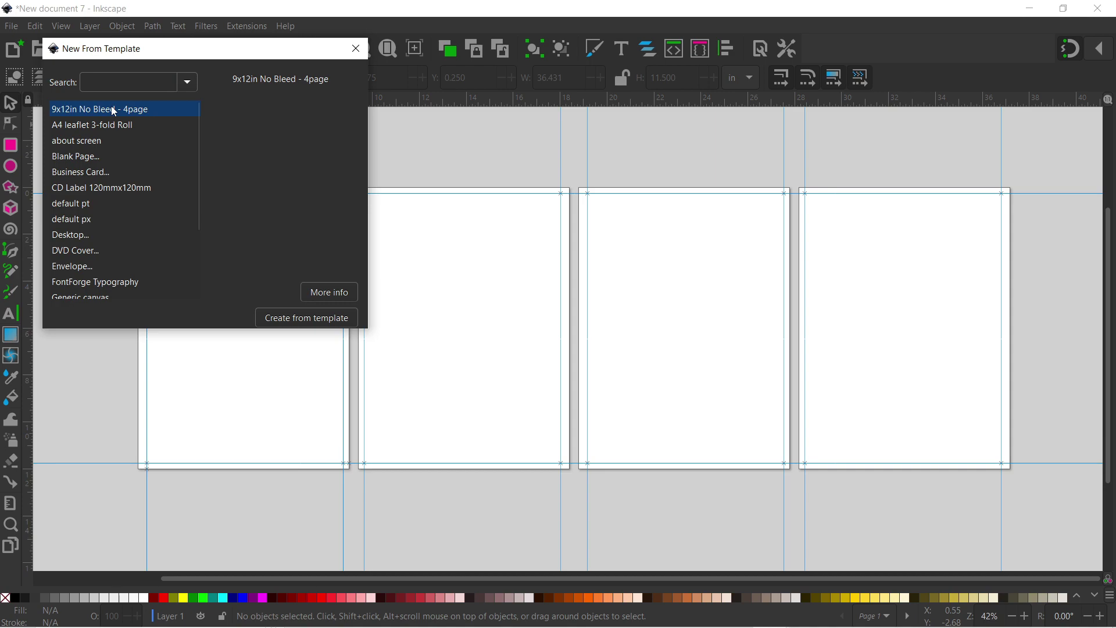
double_click(114, 109)
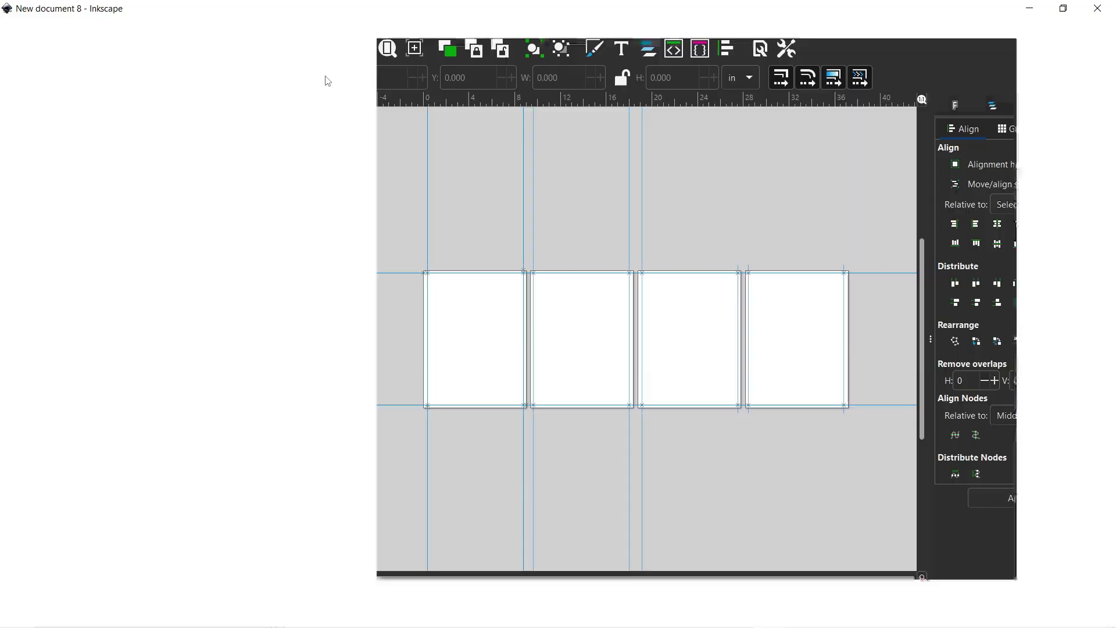